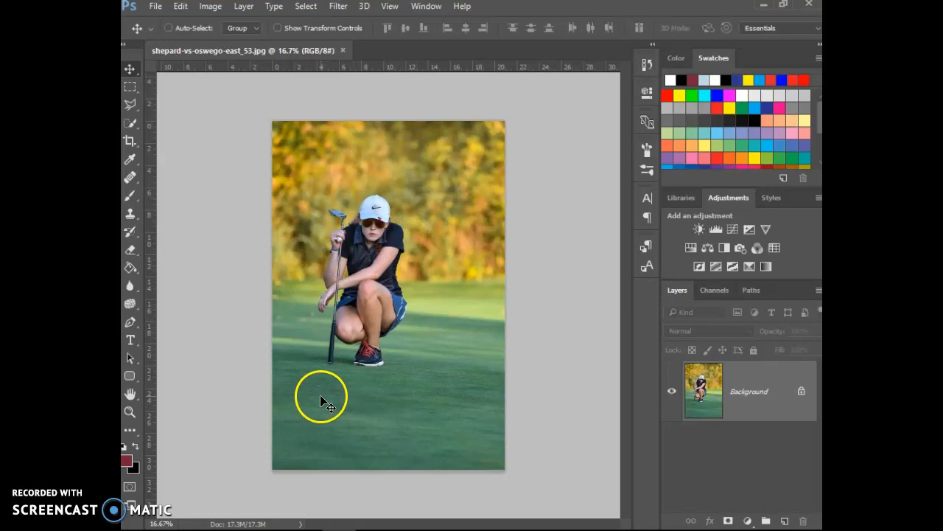
# - Duplicate the background photo onto a new layer and make the copy the active layer
pyautogui.hotkey('ctrl', 'j')
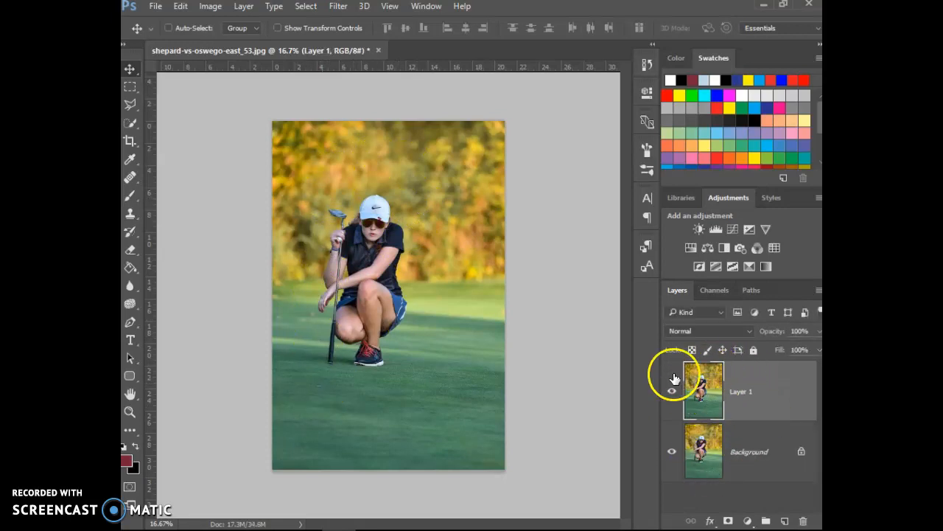
pyautogui.click(248, 8)
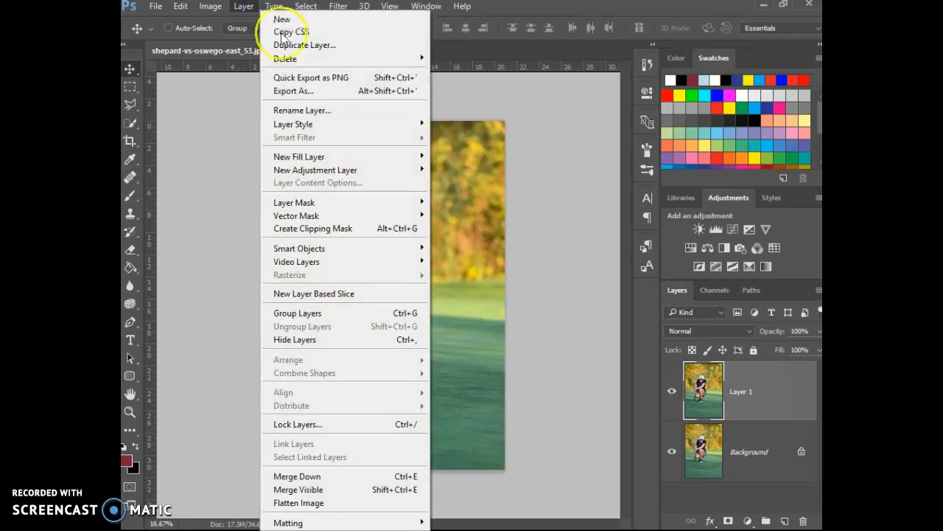
pyautogui.click(756, 443)
pyautogui.click(741, 395)
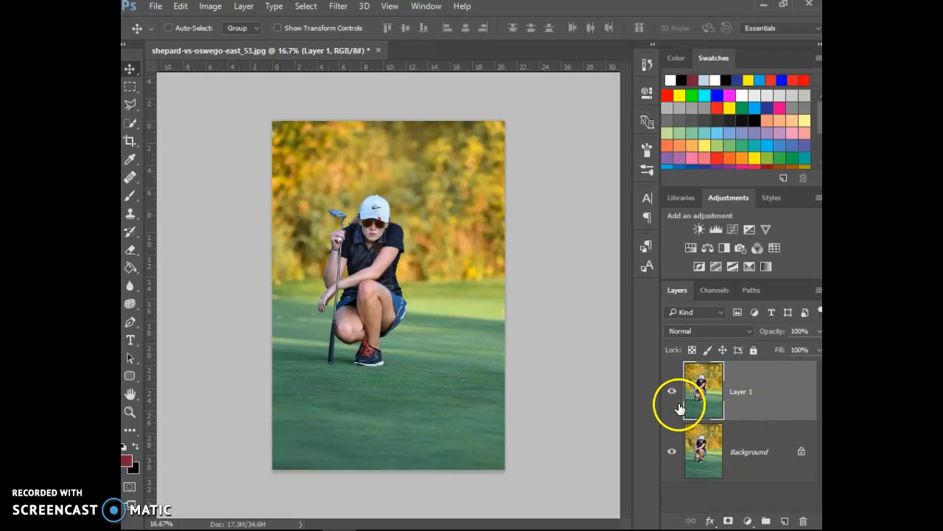
# - Turn Layer 1 black and white with a Hue/Saturation adjustment, setting Saturation to -100
pyautogui.click(206, 8)
pyautogui.moveTo(218, 39)
pyautogui.click(411, 115)
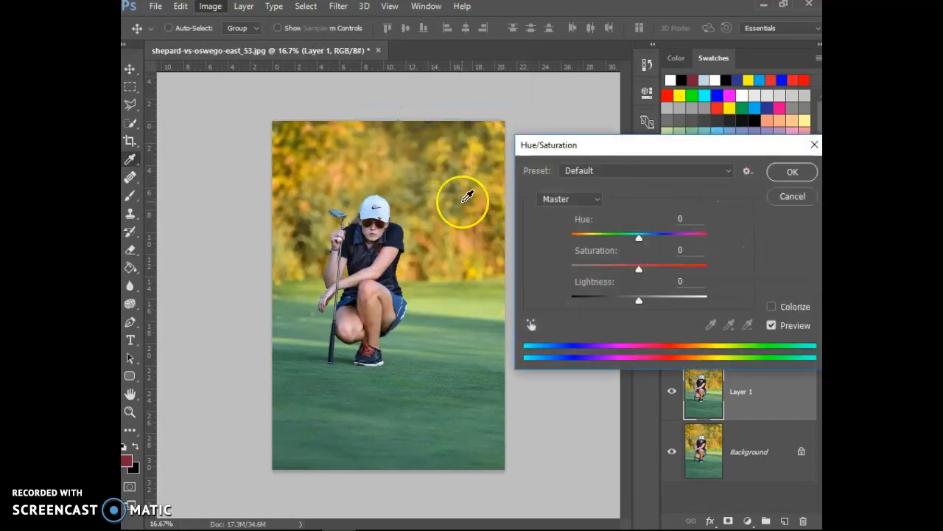
pyautogui.moveTo(639, 269); pyautogui.dragTo(537, 272)
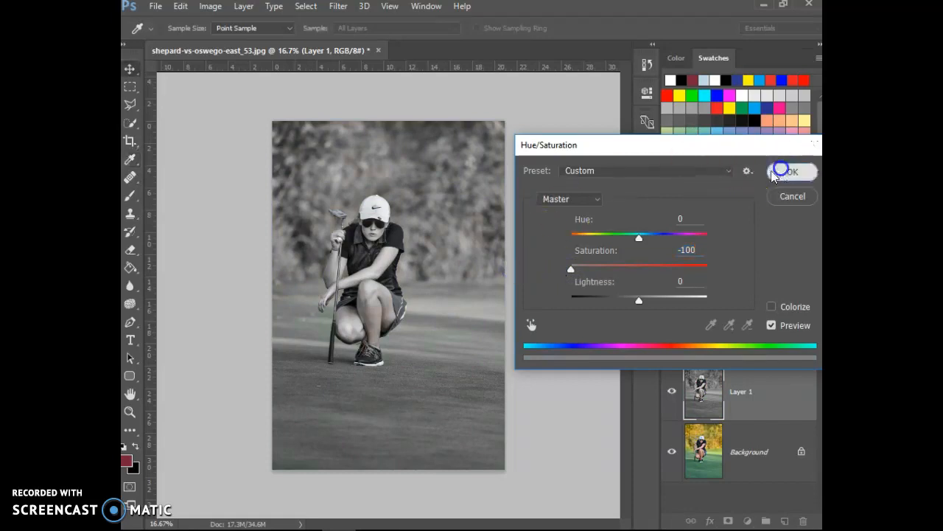
pyautogui.click(791, 171)
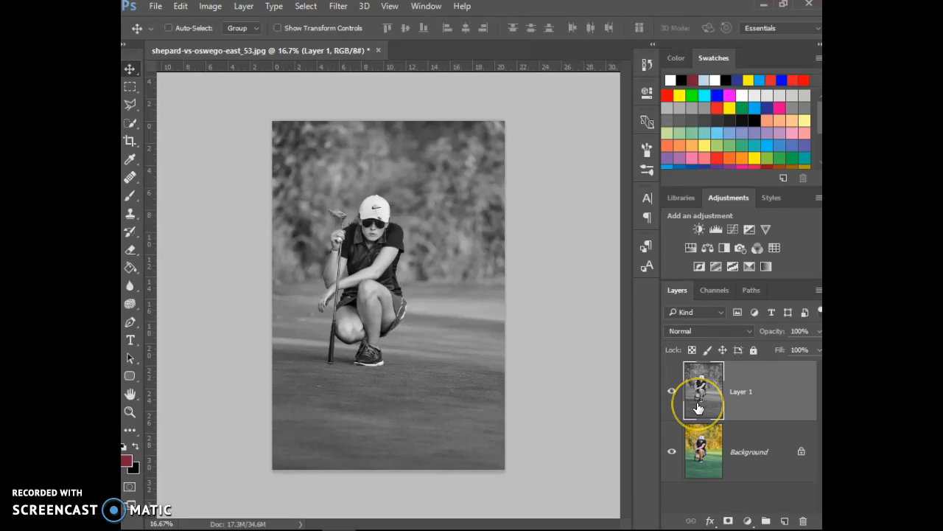
# - Apply a Levels adjustment to Layer 1 with shadows at 12, midtones at 1.07 and a lowered white point
pyautogui.click(210, 6)
pyautogui.moveTo(221, 42)
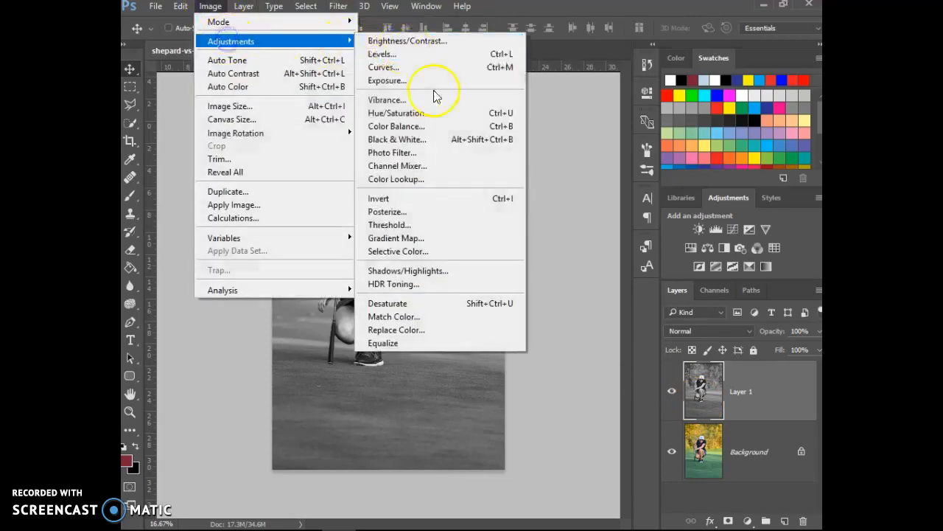
pyautogui.click(407, 55)
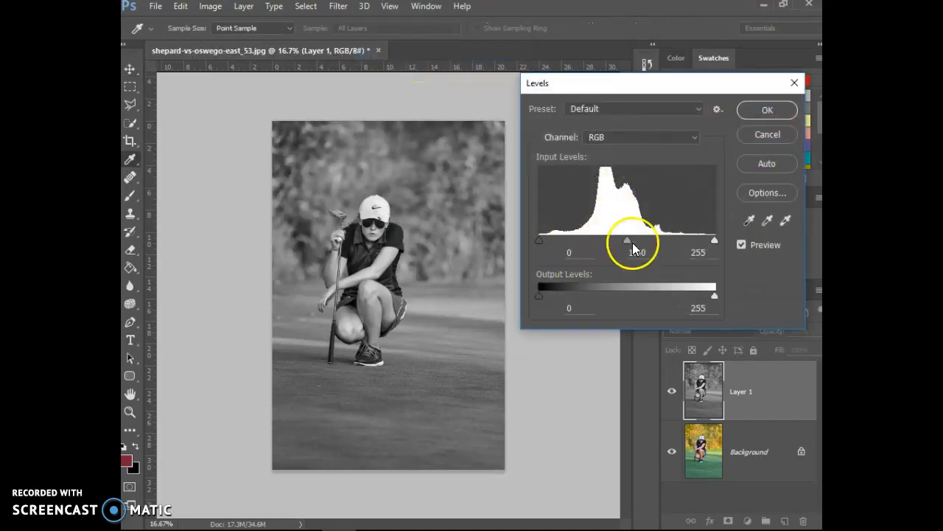
pyautogui.moveTo(623, 241); pyautogui.dragTo(611, 241)
pyautogui.moveTo(538, 241); pyautogui.dragTo(548, 242)
pyautogui.moveTo(715, 241); pyautogui.dragTo(701, 241)
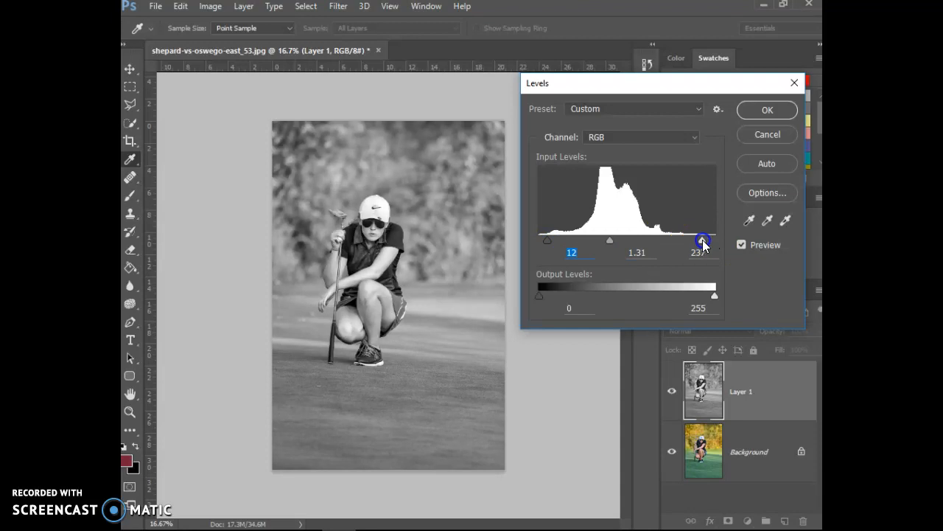
pyautogui.moveTo(610, 241); pyautogui.dragTo(623, 241)
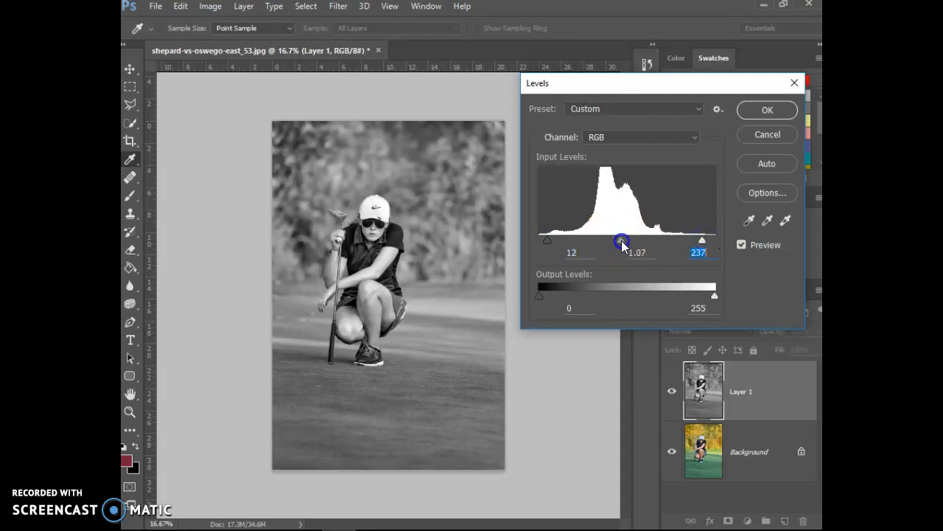
pyautogui.moveTo(702, 241); pyautogui.dragTo(693, 242)
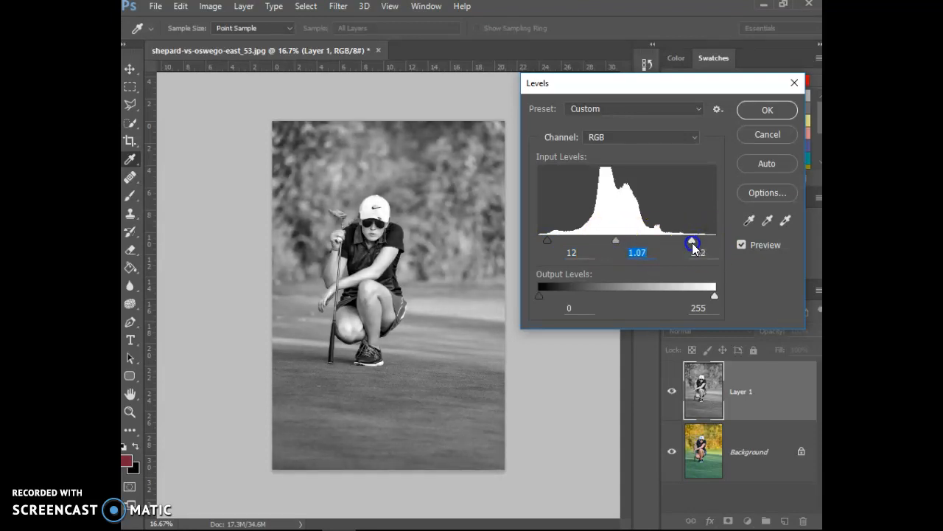
pyautogui.click(767, 110)
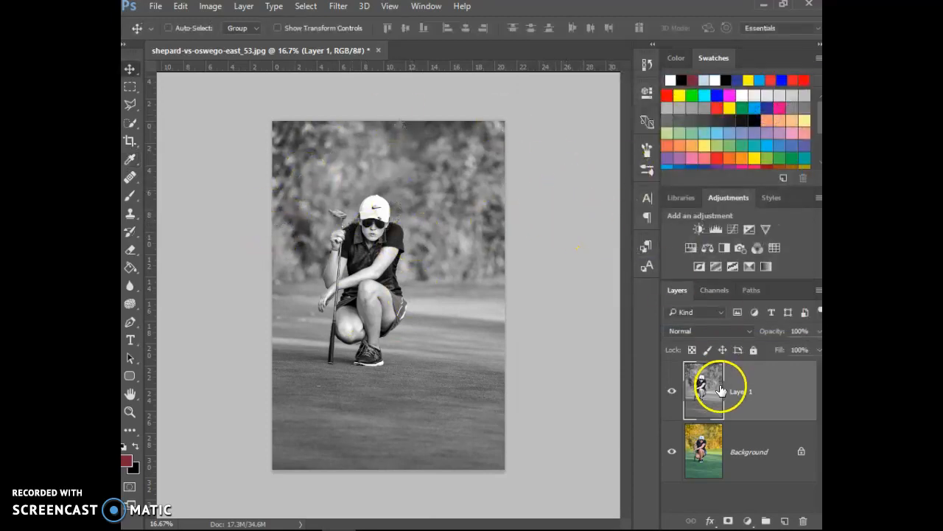
# - Deepen Layer 1's dark tones with a second Levels adjustment, setting the shadow input level to 21
pyautogui.hotkey('ctrl', 'l')
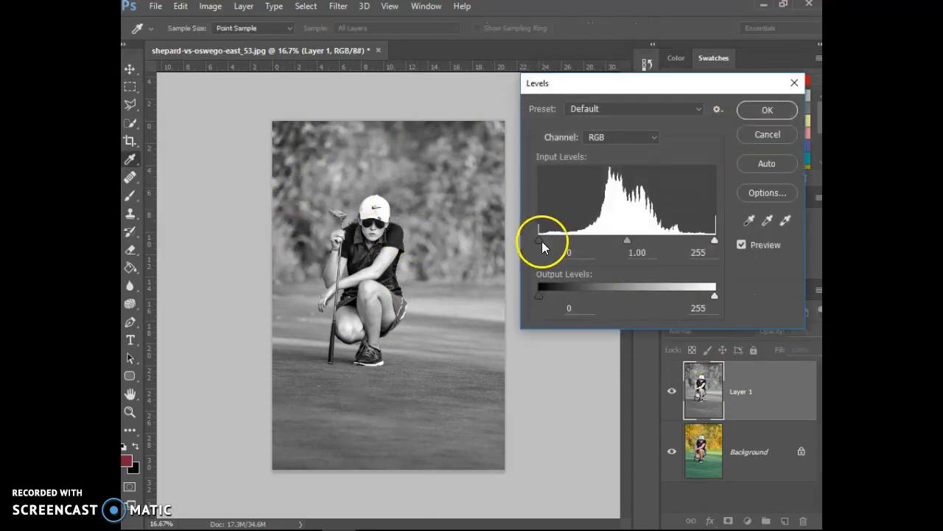
pyautogui.moveTo(540, 241); pyautogui.dragTo(592, 241)
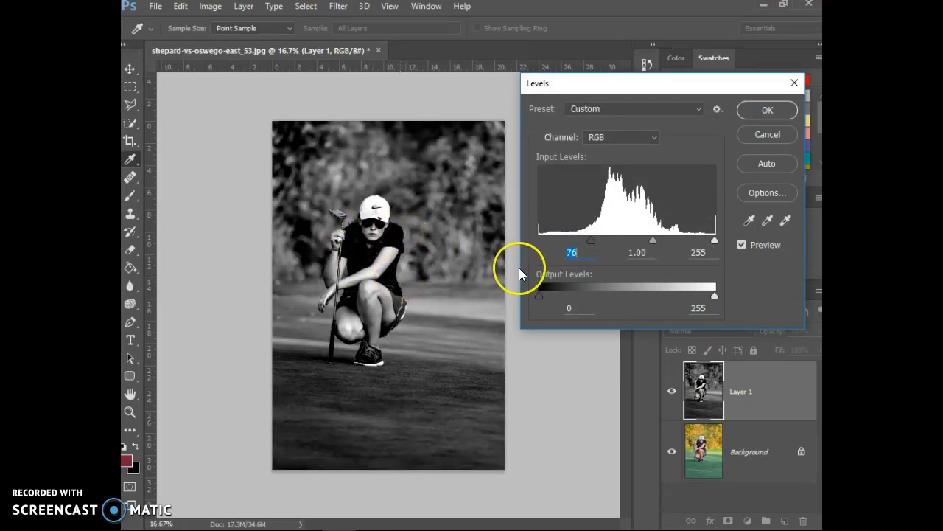
pyautogui.moveTo(588, 246); pyautogui.dragTo(554, 241)
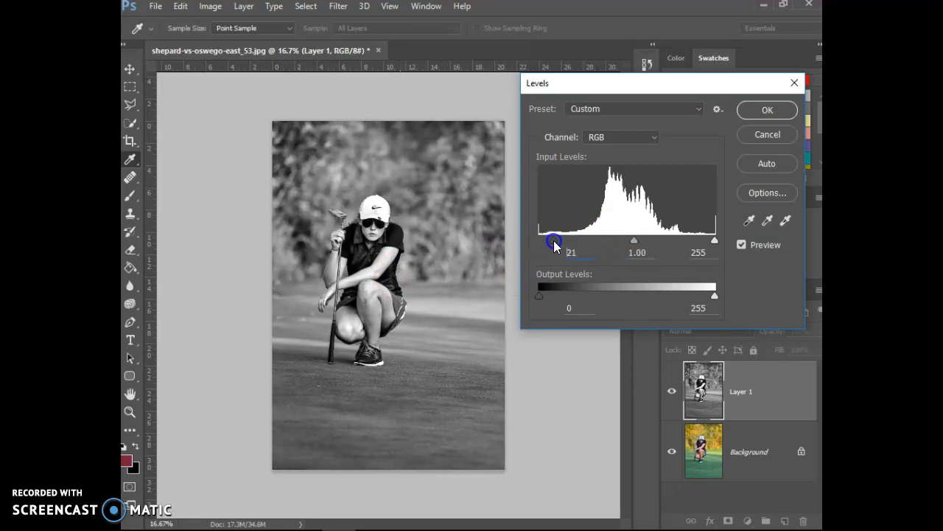
pyautogui.click(763, 110)
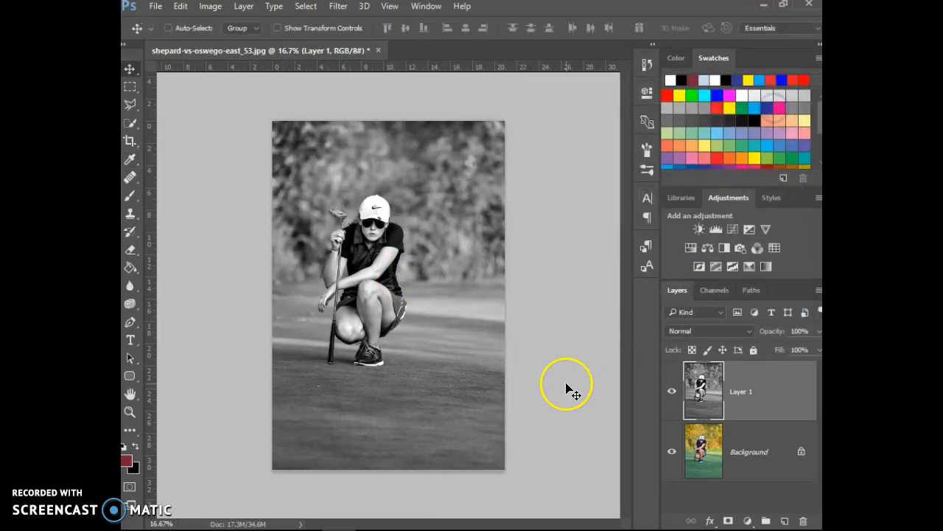
# - Add a layer mask to the black-and-white Layer 1 and make the mask active for editing
pyautogui.moveTo(699, 389); pyautogui.dragTo(744, 497)
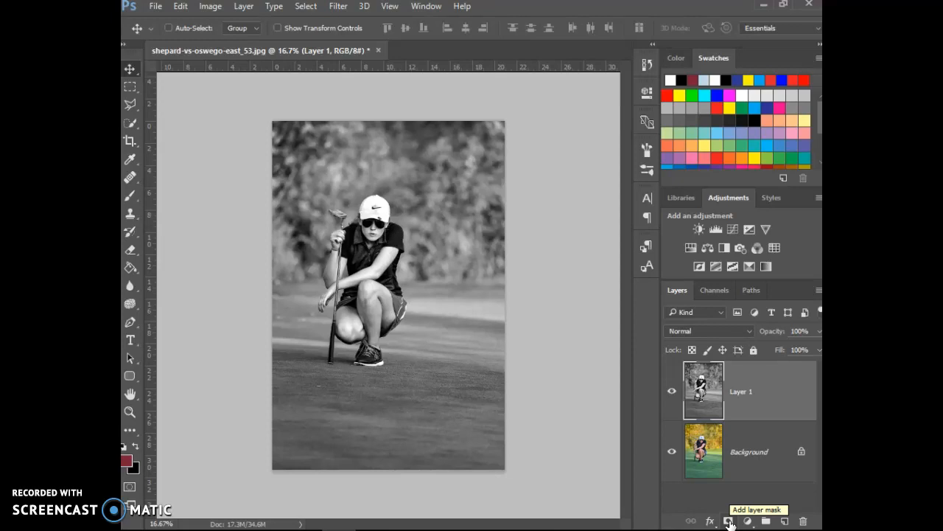
pyautogui.click(729, 521)
pyautogui.click(751, 376)
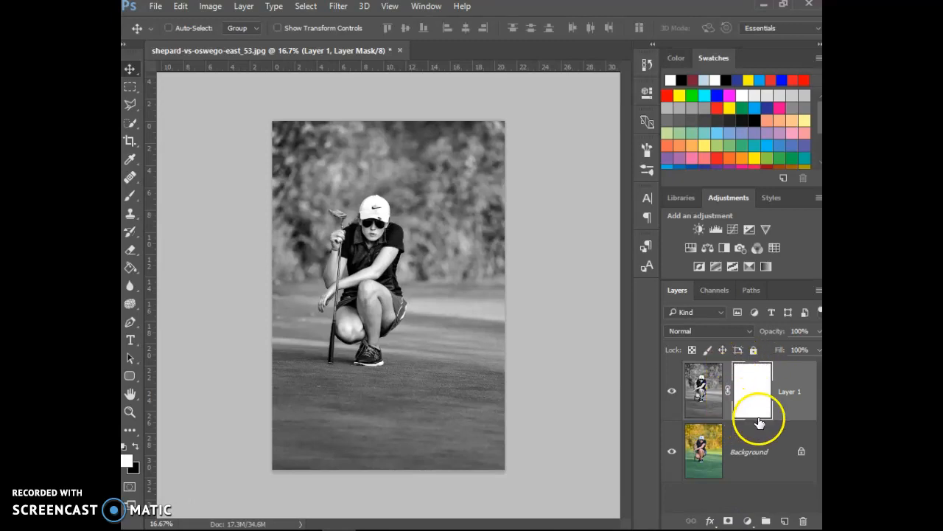
pyautogui.click(702, 402)
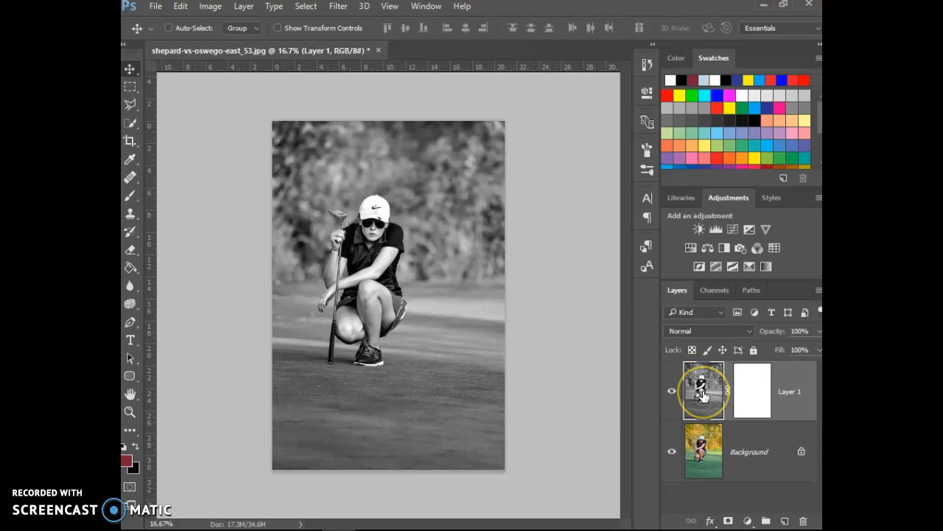
pyautogui.click(751, 390)
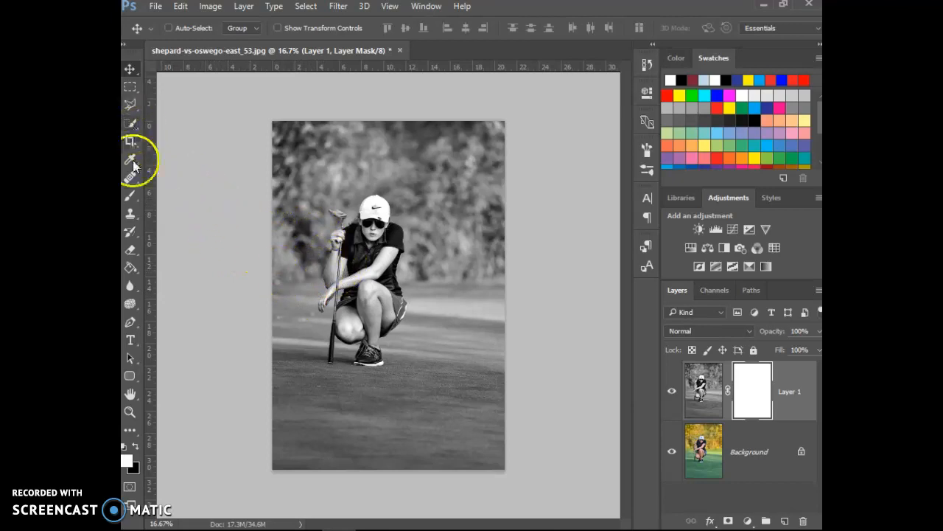
# - Brush black on Layer 1's mask over the golfer's face, shirt and upper arm, and toggle the layer's visibility to compare
pyautogui.click(132, 193)
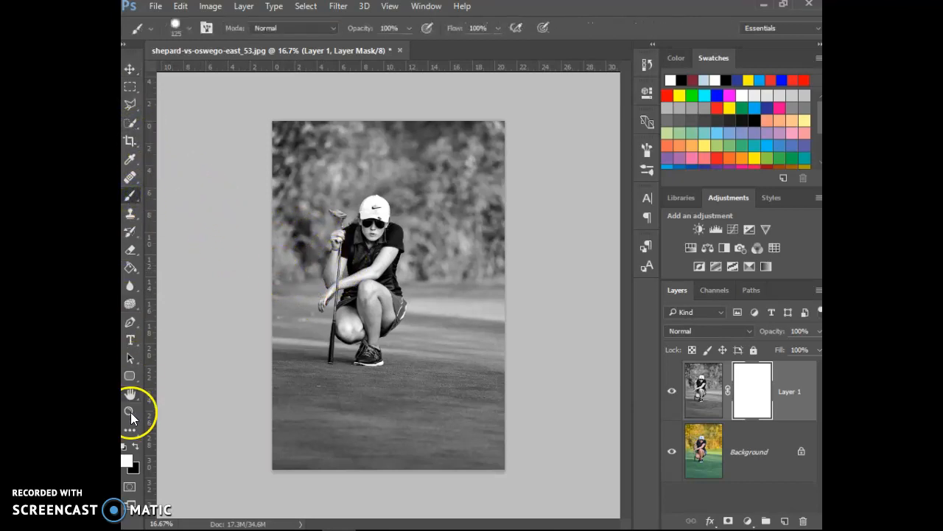
pyautogui.click(137, 446)
pyautogui.moveTo(391, 266)
pyautogui.mouseDown()
pyautogui.moveTo(364, 247)
pyautogui.moveTo(369, 255)
pyautogui.moveTo(373, 227)
pyautogui.mouseUp()
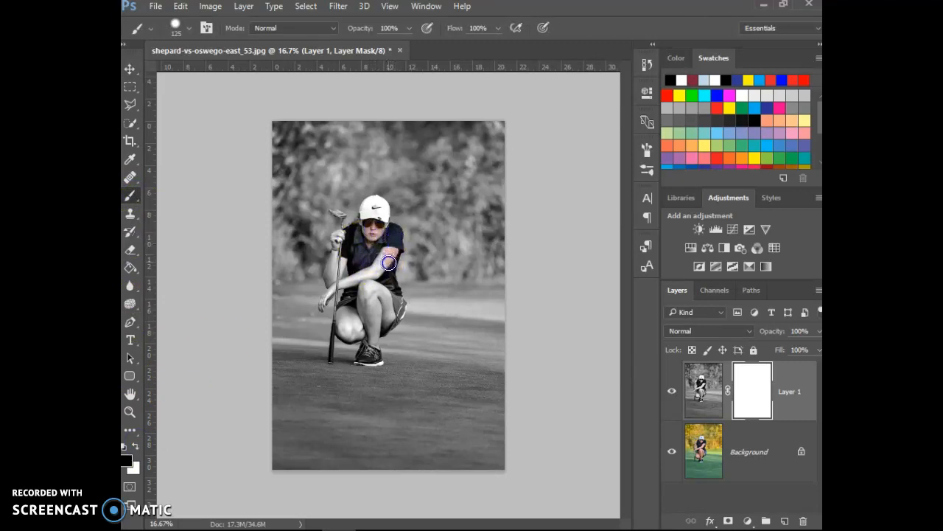
pyautogui.moveTo(386, 275); pyautogui.dragTo(384, 252)
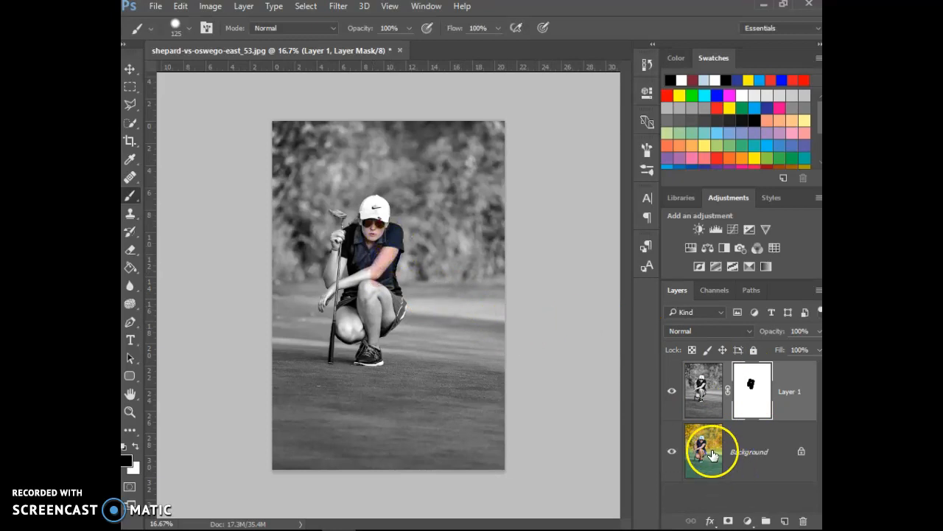
pyautogui.click(673, 392)
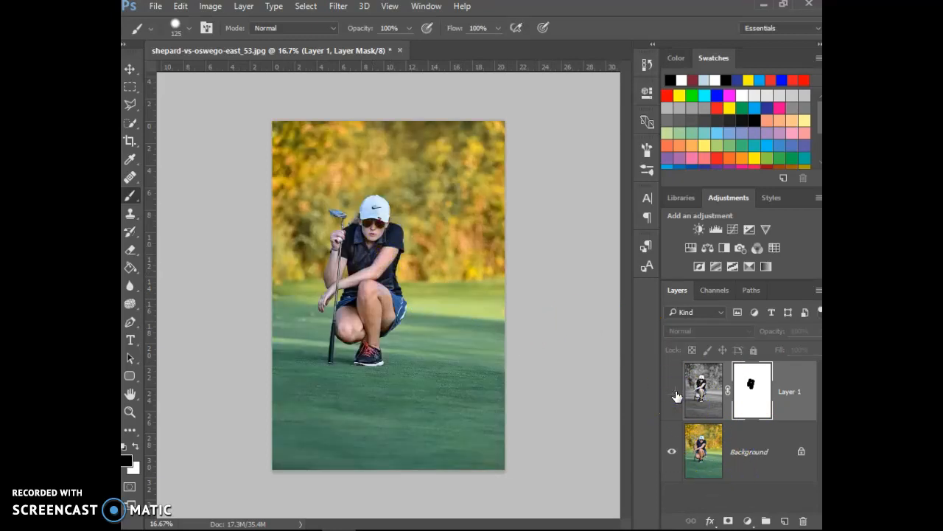
pyautogui.click(673, 392)
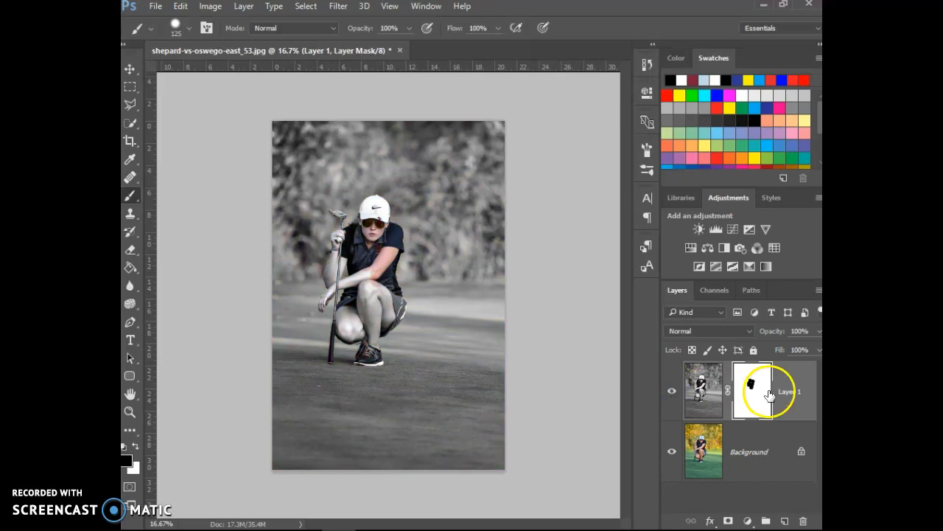
# - Select the golfer with the Quick Selection tool, covering the cap, body, arms, legs and shoe
pyautogui.click(131, 123)
pyautogui.click(366, 204)
pyautogui.moveTo(377, 235)
pyautogui.mouseDown()
pyautogui.moveTo(383, 276)
pyautogui.moveTo(367, 313)
pyautogui.moveTo(348, 322)
pyautogui.moveTo(353, 274)
pyautogui.moveTo(340, 254)
pyautogui.moveTo(336, 267)
pyautogui.moveTo(339, 237)
pyautogui.mouseUp()
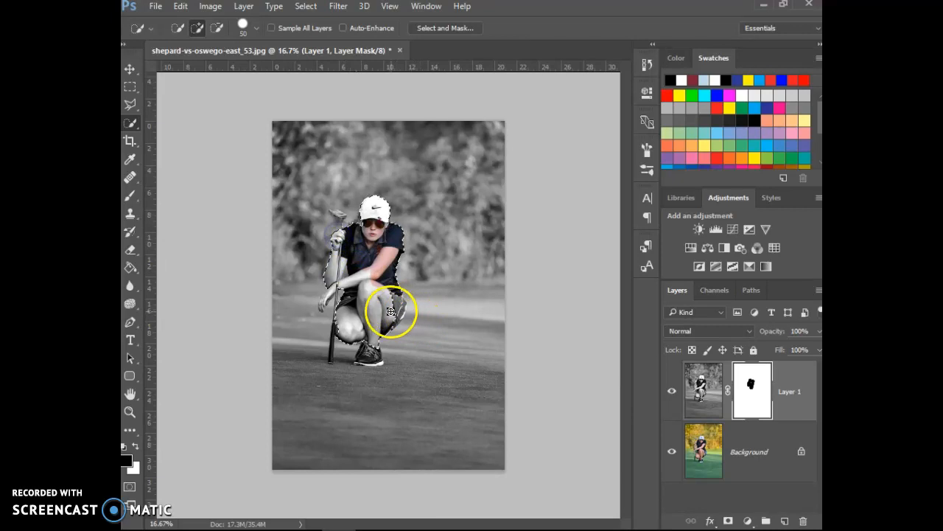
pyautogui.moveTo(378, 341); pyautogui.dragTo(368, 361)
pyautogui.moveTo(398, 310); pyautogui.dragTo(399, 315)
pyautogui.moveTo(336, 317); pyautogui.dragTo(334, 326)
pyautogui.moveTo(327, 293); pyautogui.dragTo(325, 301)
# - Extend the selection to the golfer's lowered hand and the club head, reducing the selection brush size to 8
pyautogui.scroll(3, 381, 278)
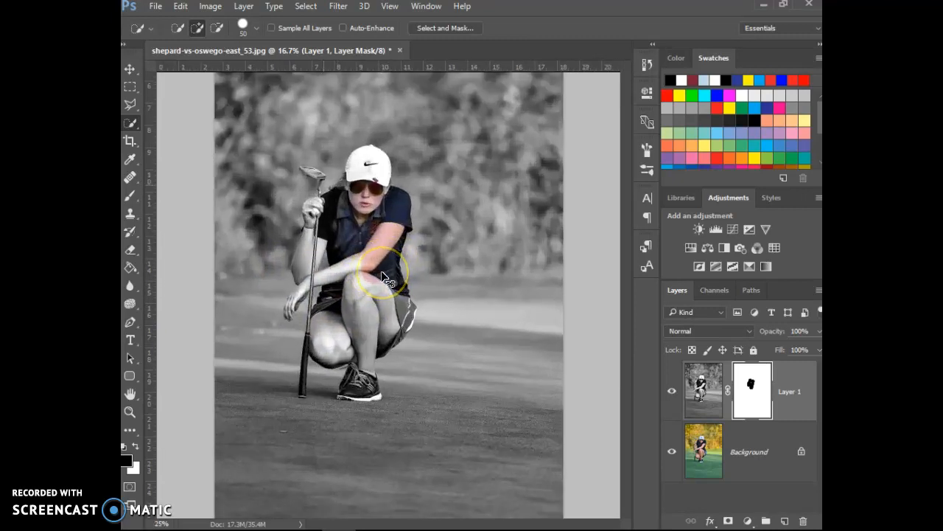
pyautogui.click(185, 331)
pyautogui.click(199, 314)
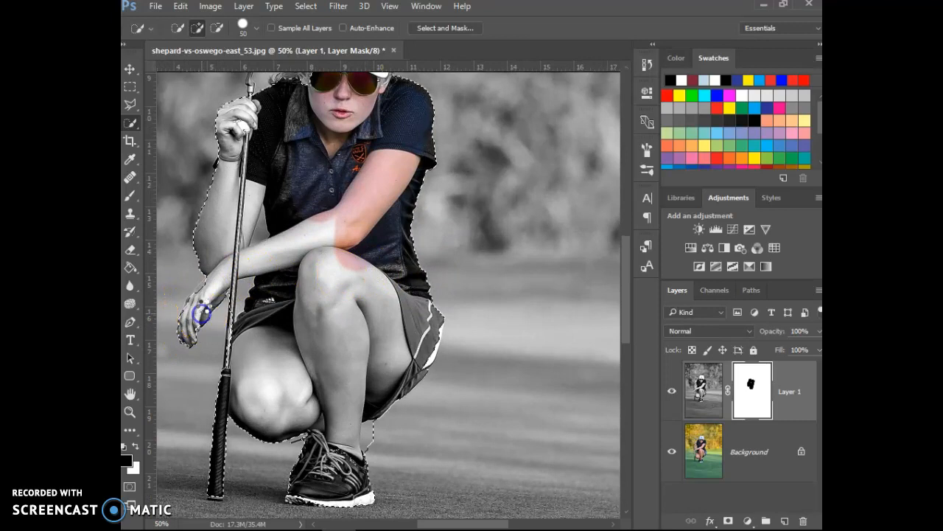
pyautogui.click(205, 293)
pyautogui.click(194, 301)
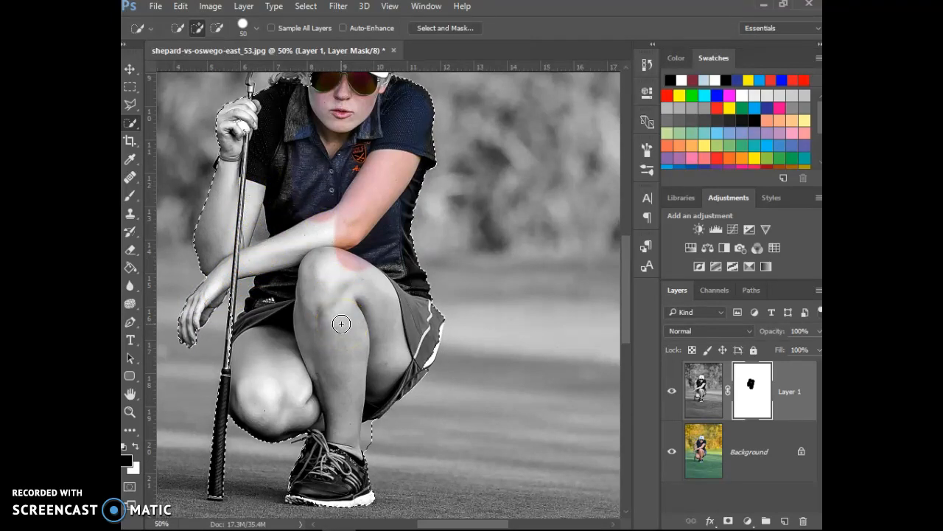
pyautogui.scroll(1, 307, 315)
pyautogui.scroll(6, 306, 316)
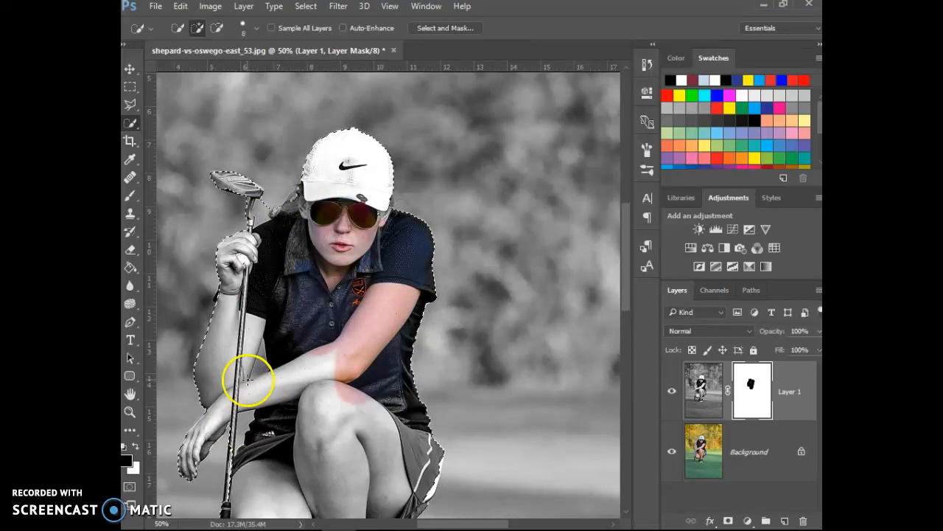
# - Subtract the background gaps around the club, hair and arms from the selection with brush size 15, and return to adding areas
pyautogui.click(218, 28)
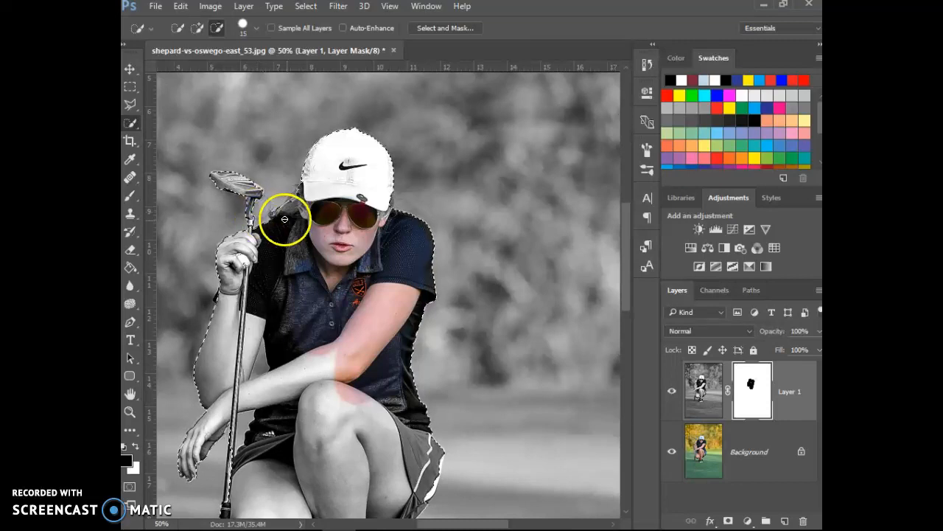
pyautogui.scroll(-3, 250, 351)
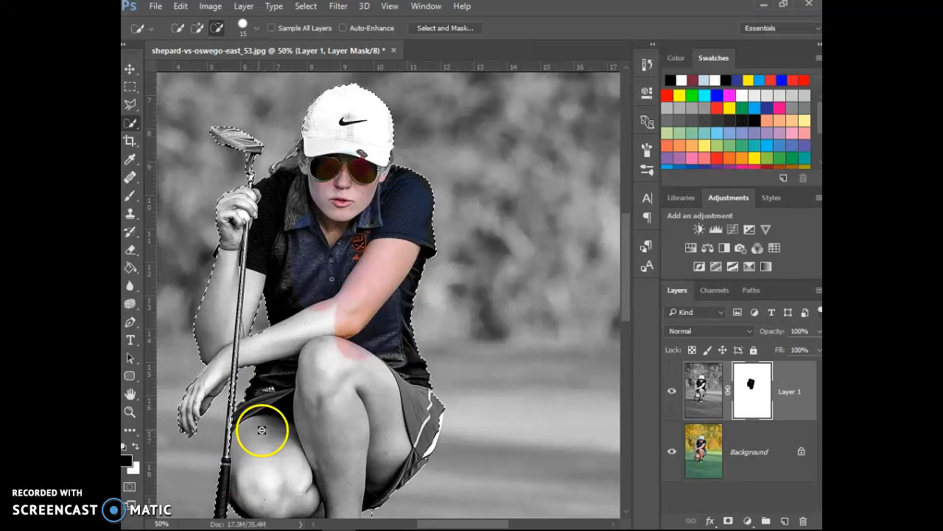
pyautogui.scroll(-13, 316, 413)
pyautogui.scroll(-5, 381, 439)
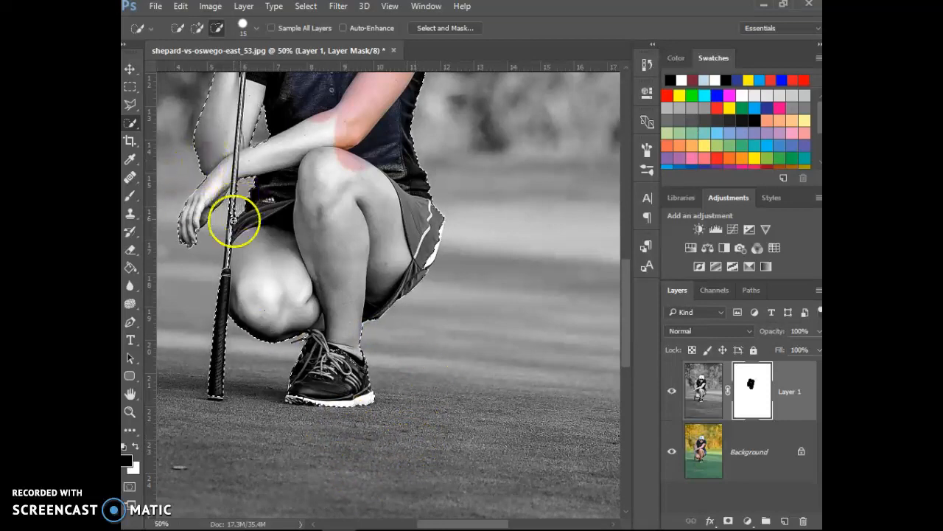
pyautogui.click(195, 29)
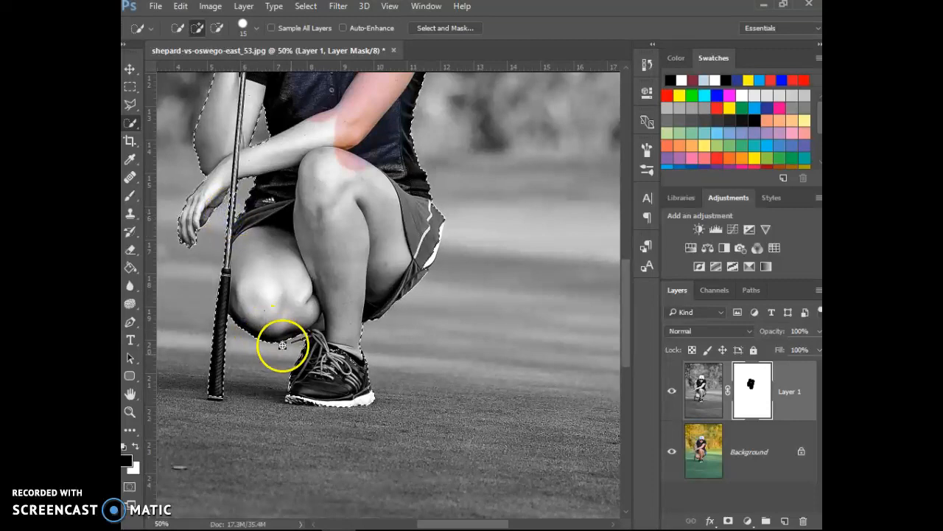
pyautogui.scroll(5, 315, 460)
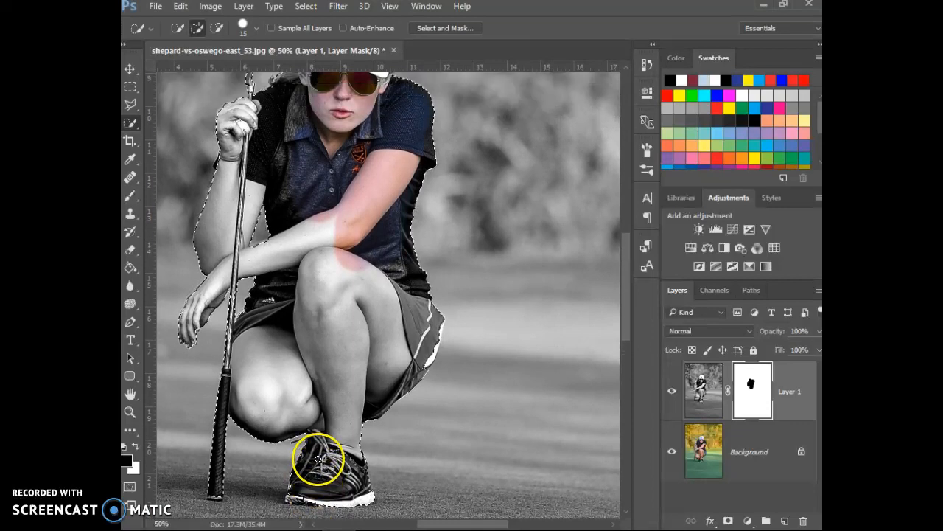
# - Fill the golfer selection on Layer 1's mask with black in Normal mode at 100% opacity
pyautogui.scroll(2, 318, 459)
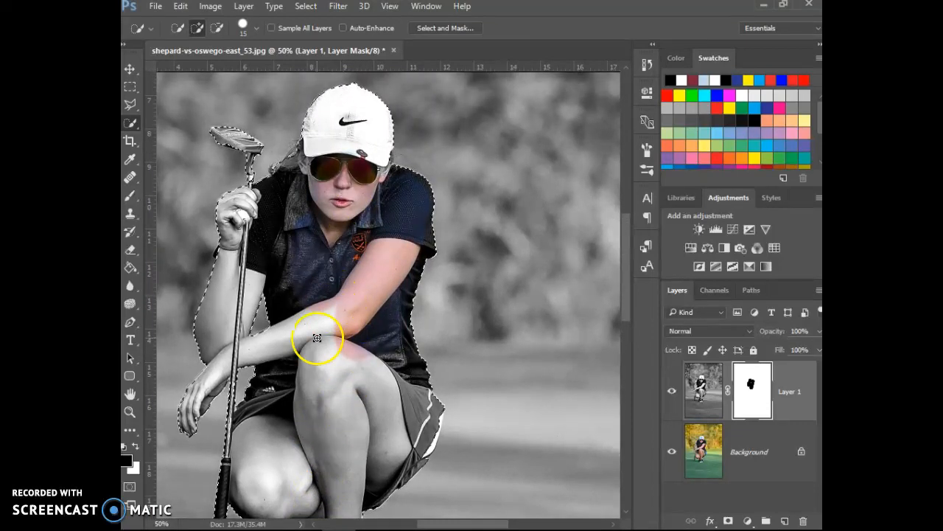
pyautogui.click(180, 7)
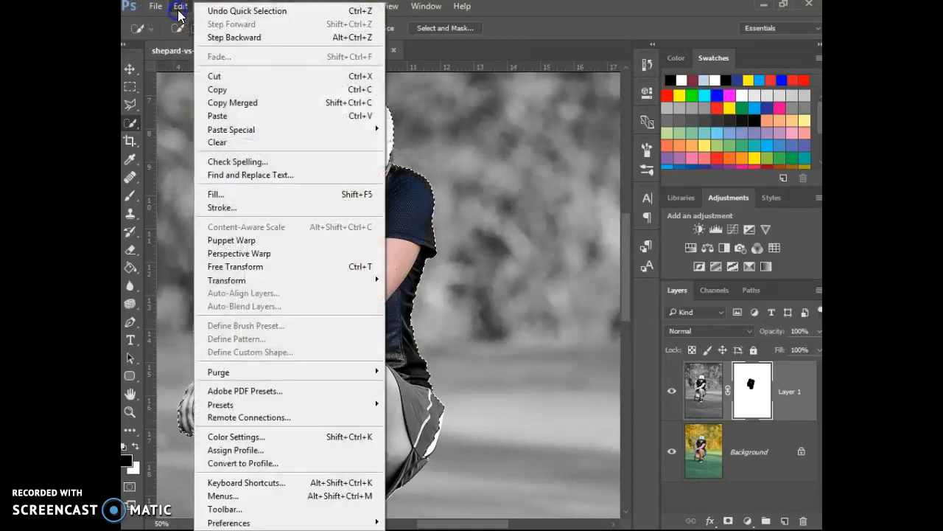
pyautogui.click(253, 196)
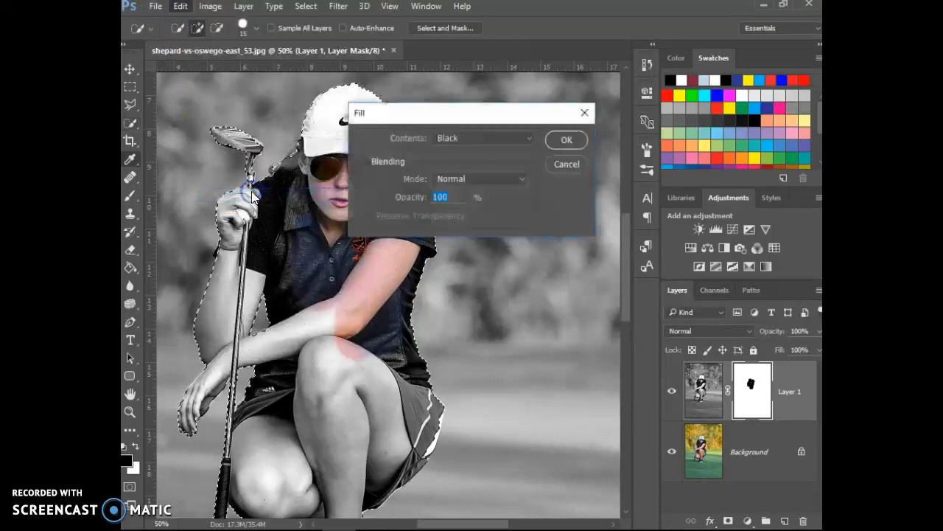
pyautogui.click(467, 139)
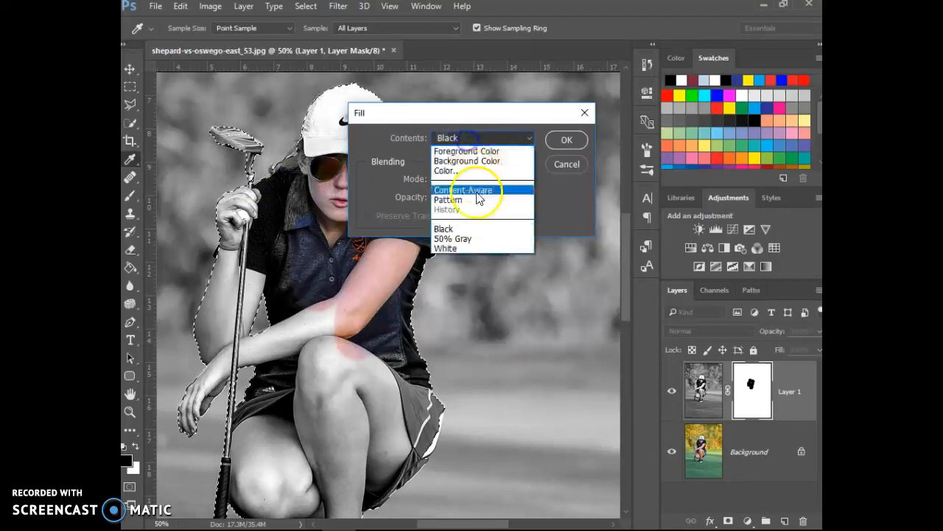
pyautogui.click(472, 229)
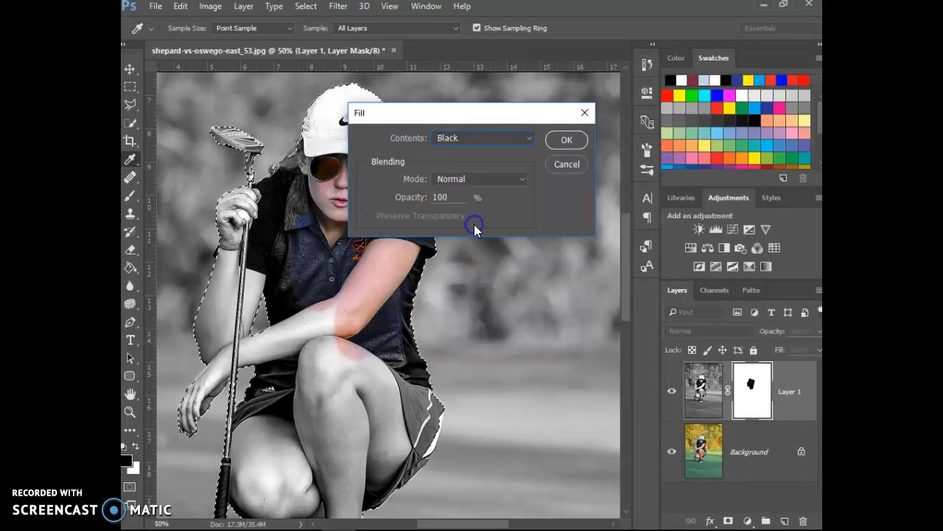
pyautogui.click(566, 139)
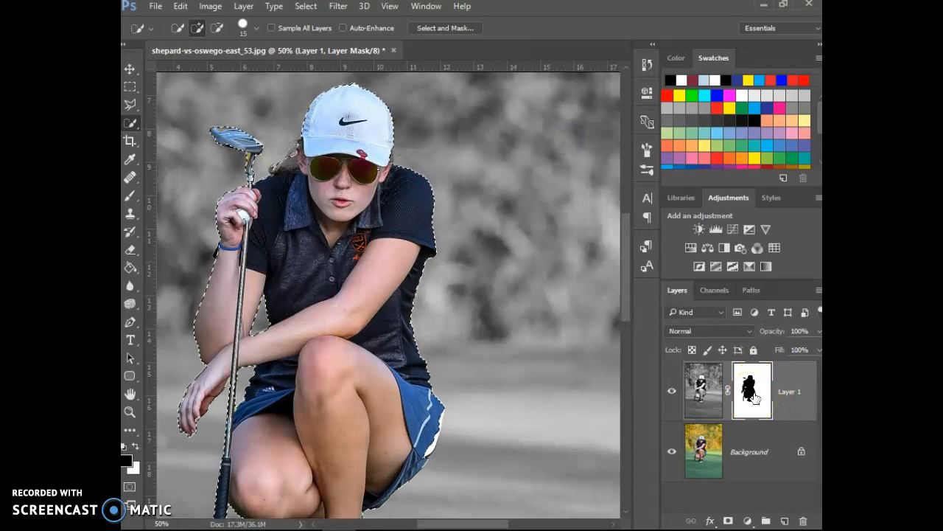
# - Remove the selection around the golfer
pyautogui.doubleClick(131, 393)
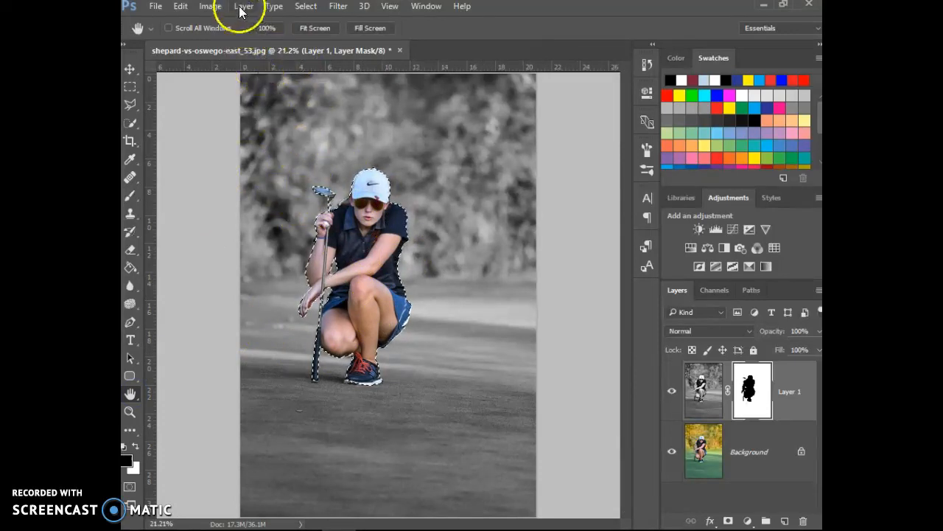
pyautogui.click(306, 6)
pyautogui.click(315, 31)
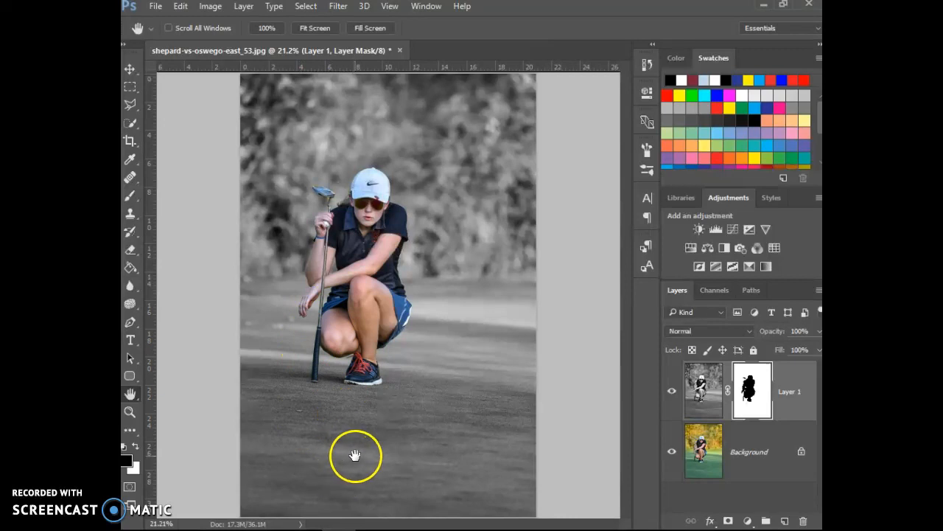
# - Inspect the mask edges around the golfer's cap, hair, shoulder and club head at 100% zoom
pyautogui.hotkey('ctrl', '+')
pyautogui.hotkey('ctrl', '+')
pyautogui.hotkey('ctrl', '+')
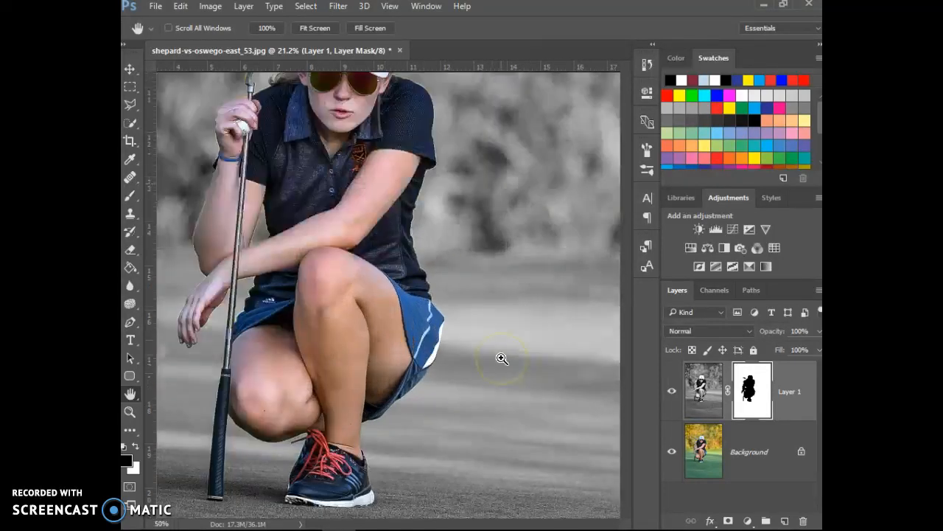
pyautogui.hotkey('ctrl', '+')
pyautogui.hotkey('ctrl', '+')
pyautogui.moveTo(400, 289); pyautogui.dragTo(390, 307)
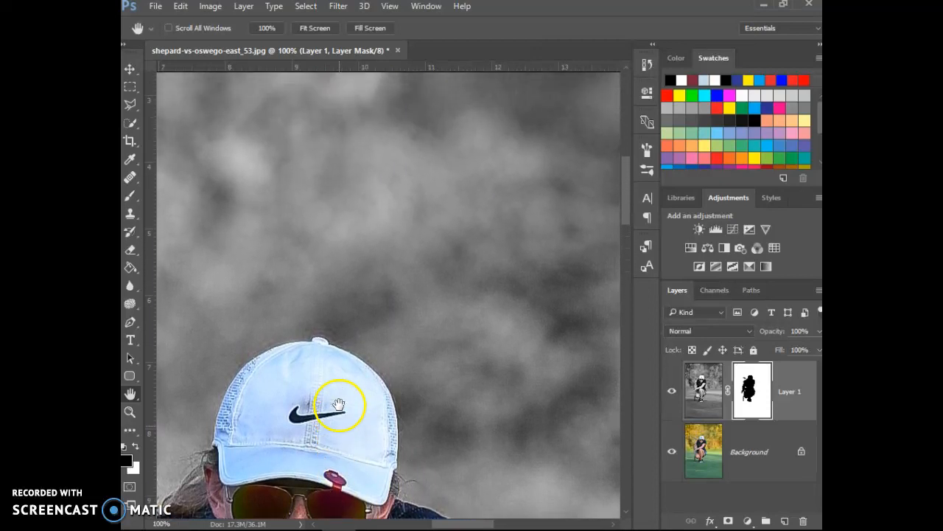
pyautogui.moveTo(629, 206); pyautogui.dragTo(597, 288)
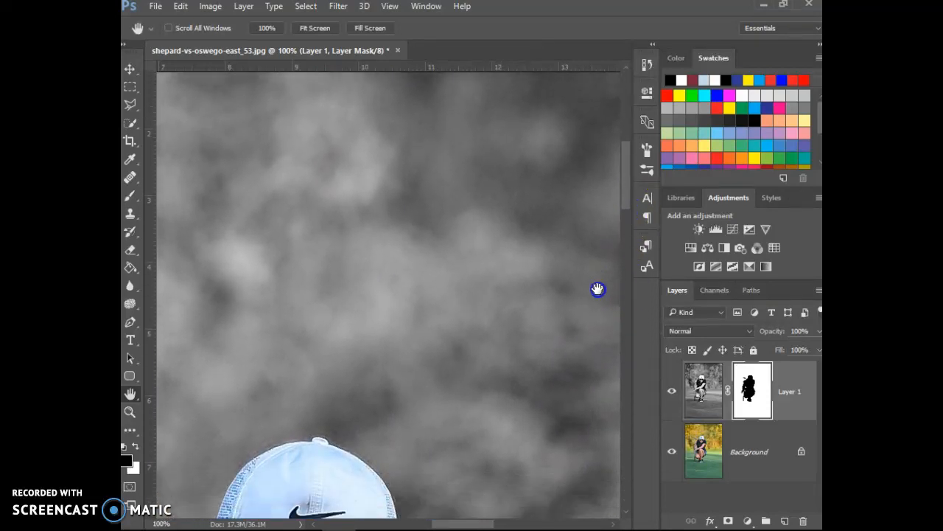
pyautogui.scroll(-6, 545, 346)
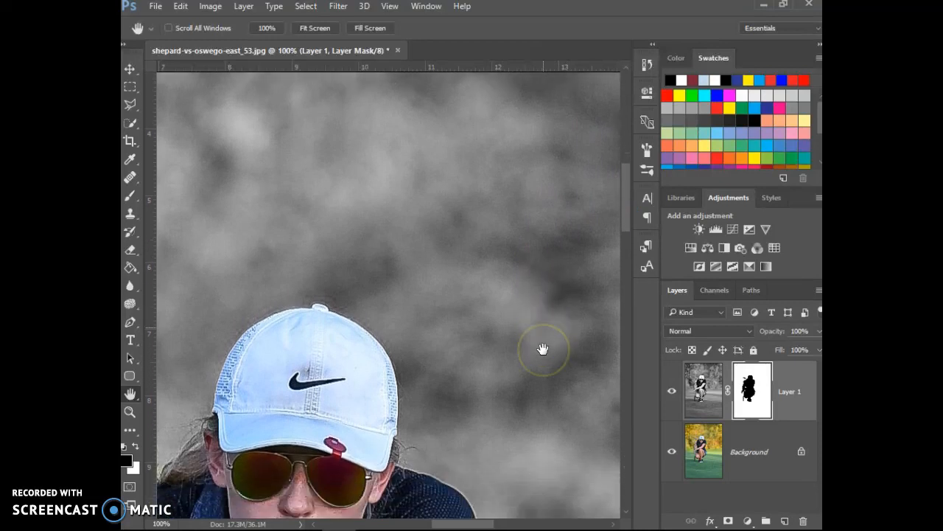
pyautogui.scroll(-4, 543, 348)
pyautogui.click(529, 377)
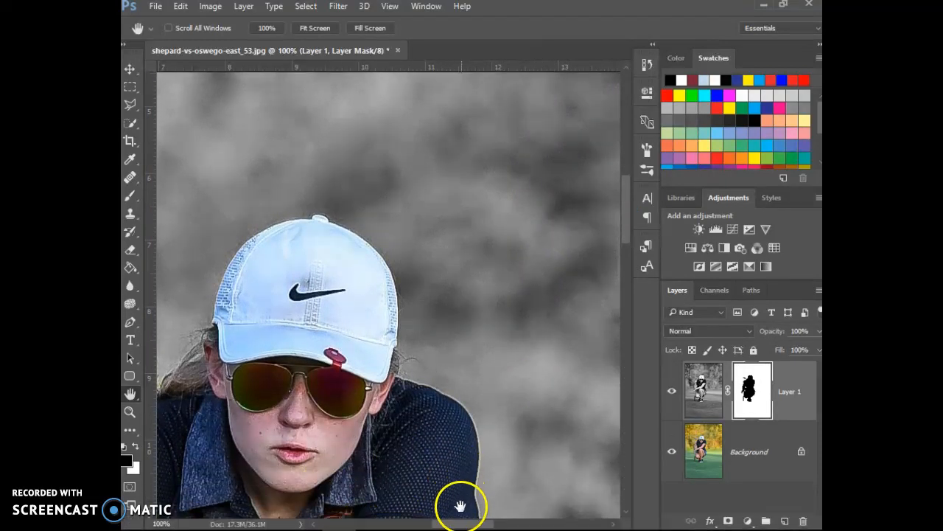
pyautogui.moveTo(460, 524); pyautogui.dragTo(433, 526)
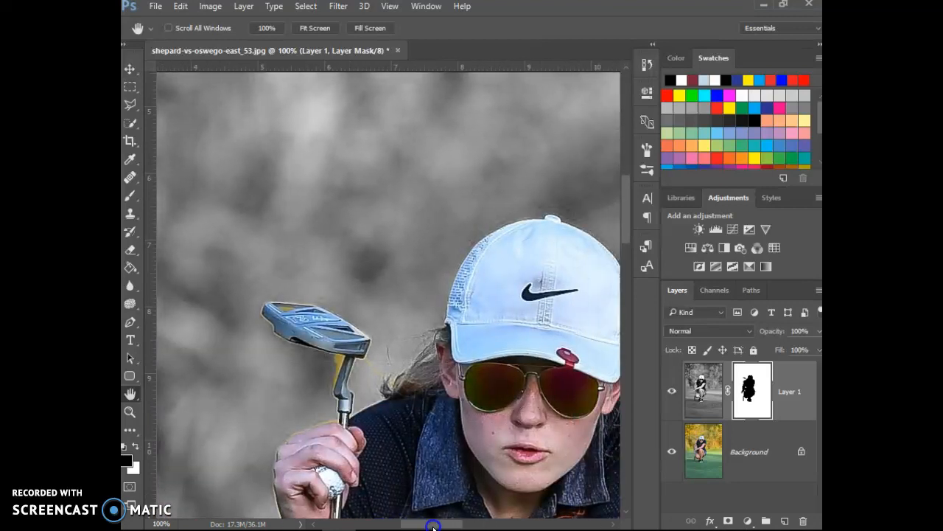
# - Paint black on Layer 1's mask with a 60 px brush over the golfer's hair, ears and collar area beside the face
pyautogui.click(130, 195)
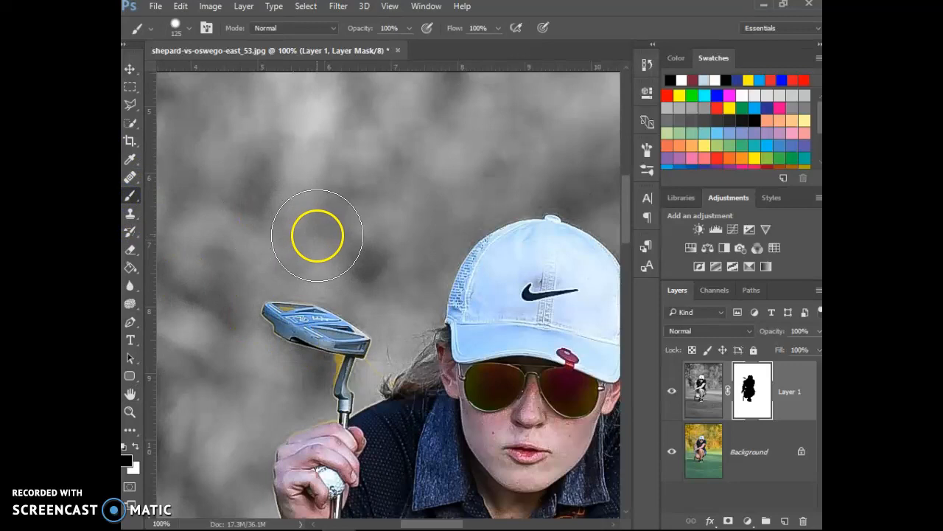
pyautogui.click(190, 28)
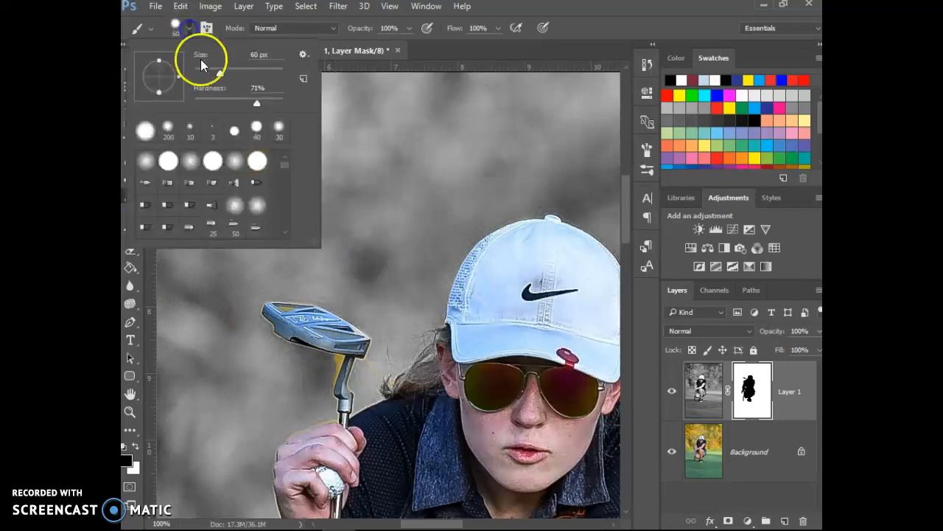
pyautogui.click(235, 100)
pyautogui.click(544, 6)
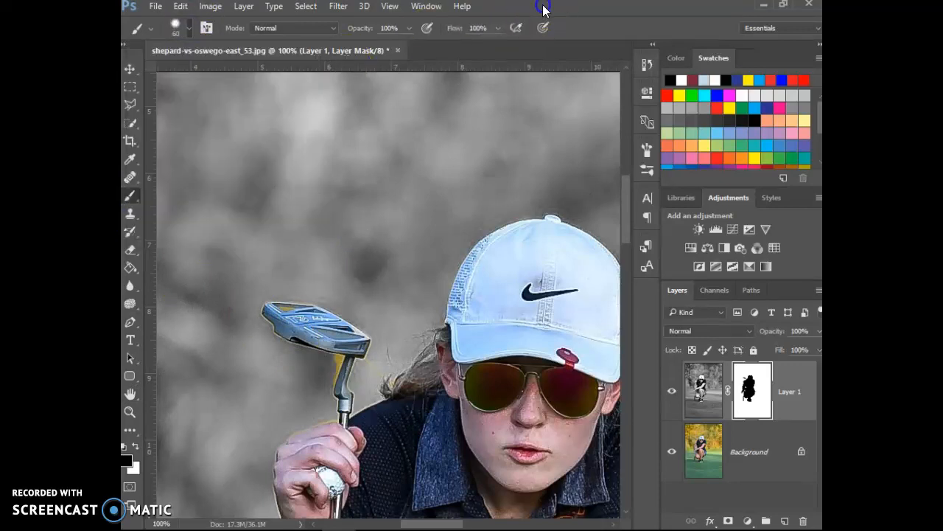
pyautogui.moveTo(429, 377); pyautogui.dragTo(435, 379)
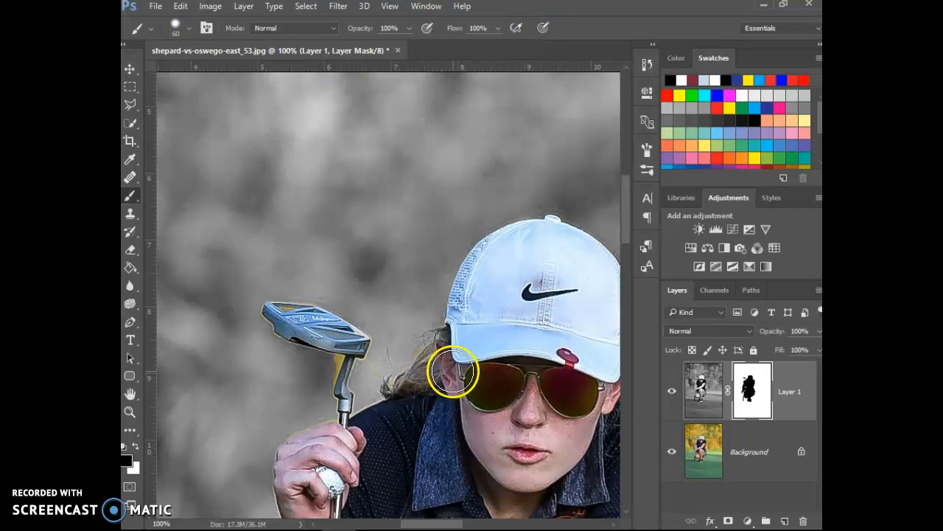
pyautogui.moveTo(432, 379); pyautogui.dragTo(457, 343)
pyautogui.moveTo(404, 406)
pyautogui.mouseDown()
pyautogui.moveTo(428, 406)
pyautogui.moveTo(434, 428)
pyautogui.mouseUp()
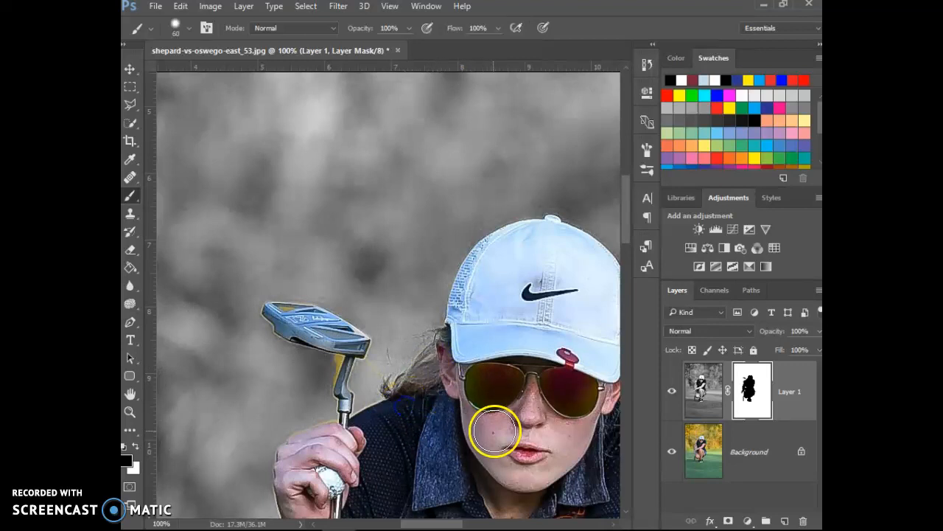
pyautogui.moveTo(449, 523); pyautogui.dragTo(475, 523)
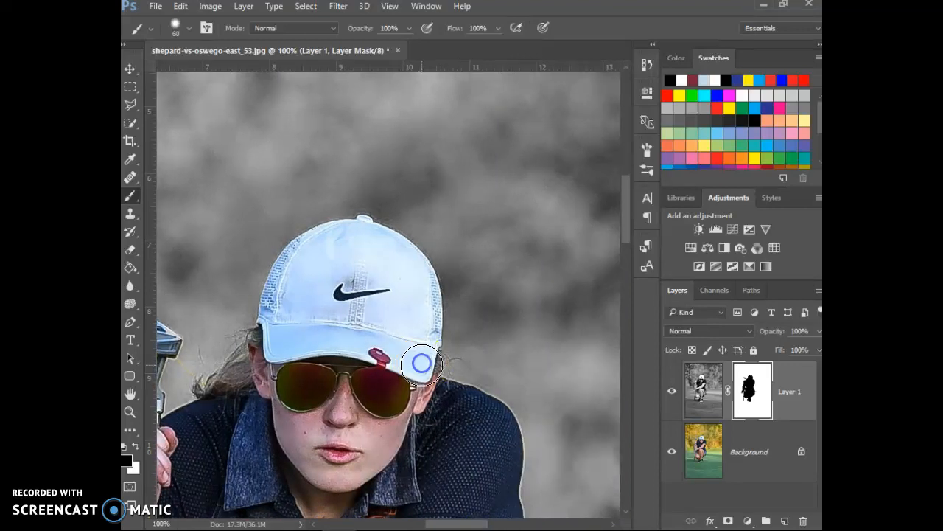
# - Paint white on the mask over the yellow fringe beside the club neck, toward the hair and along the hand, using a harder brush reduced to 8 and 3 px
pyautogui.moveTo(427, 523); pyautogui.dragTo(403, 524)
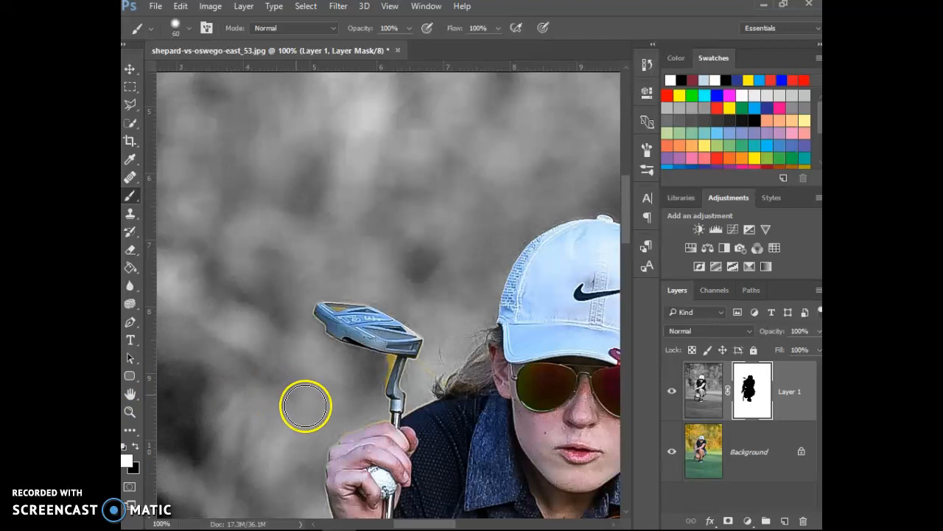
pyautogui.hotkey('ctrl', '+')
pyautogui.hotkey('ctrl', '+')
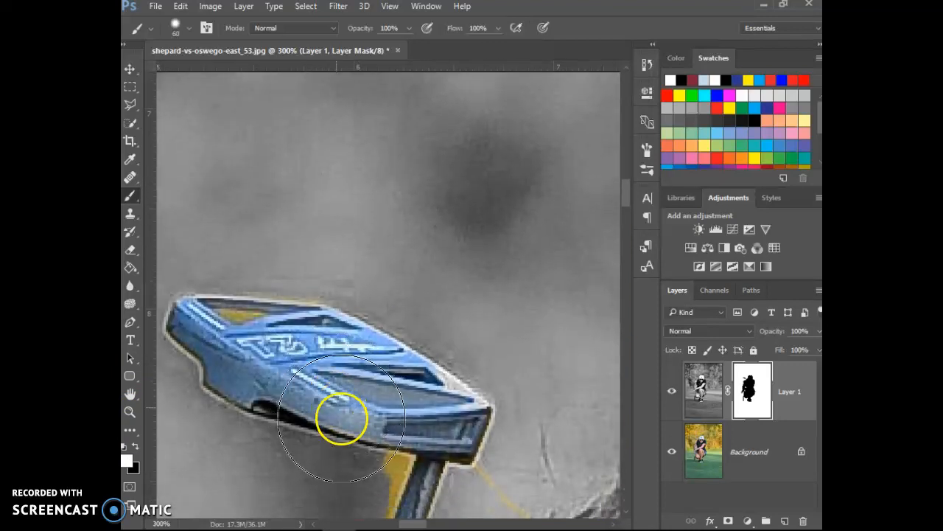
pyautogui.scroll(-10, 341, 418)
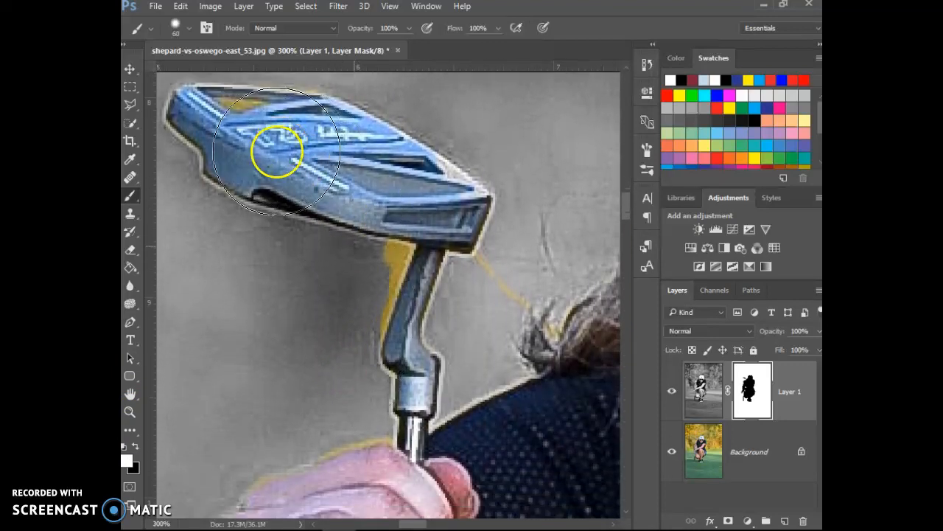
pyautogui.scroll(-4, 326, 204)
pyautogui.scroll(3, 335, 310)
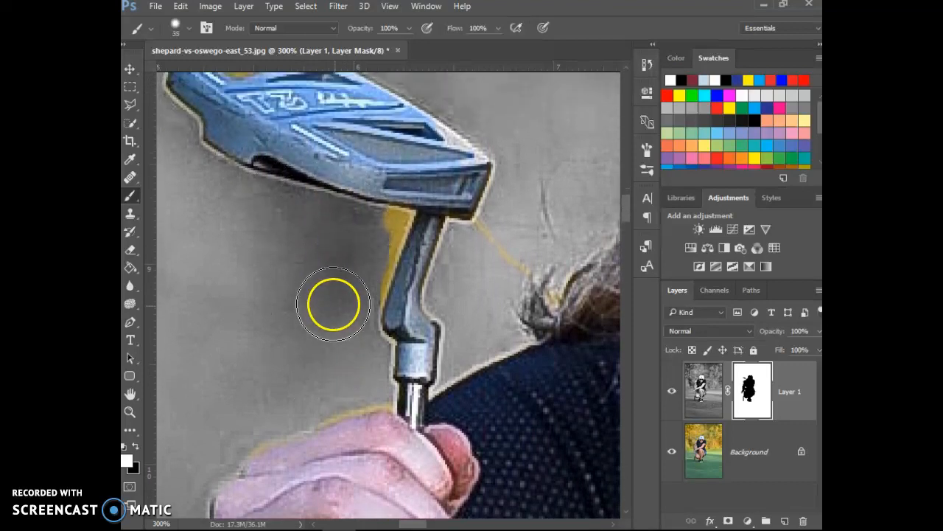
pyautogui.click(188, 28)
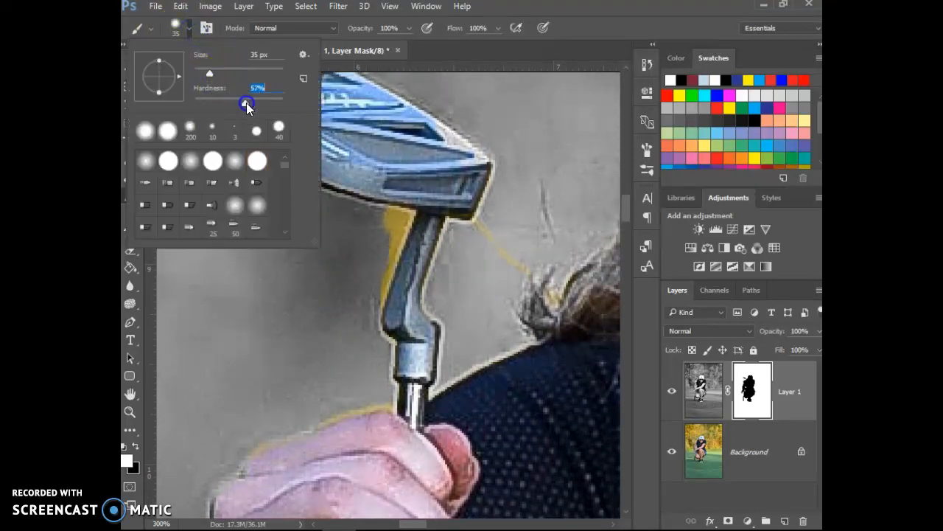
pyautogui.click(606, 8)
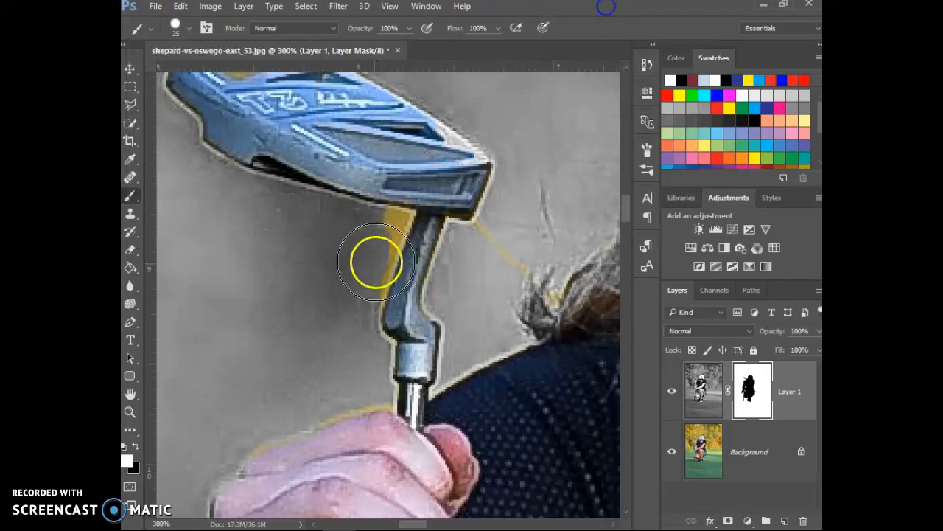
pyautogui.press('[')
pyautogui.press('[')
pyautogui.press('[')
pyautogui.press('[')
pyautogui.press('[')
pyautogui.press('[')
pyautogui.press('[')
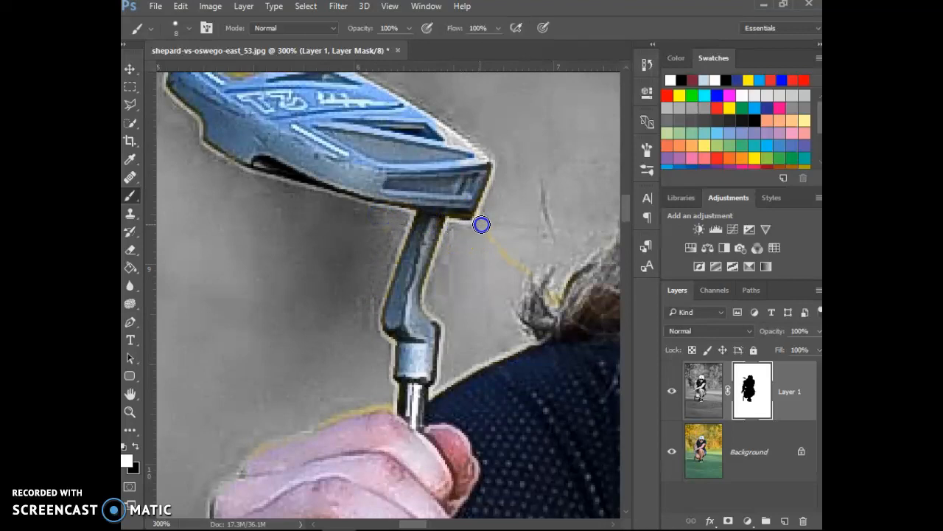
pyautogui.moveTo(525, 264)
pyautogui.mouseDown()
pyautogui.moveTo(583, 312)
pyautogui.moveTo(553, 297)
pyautogui.moveTo(503, 224)
pyautogui.moveTo(447, 242)
pyautogui.moveTo(447, 262)
pyautogui.moveTo(406, 238)
pyautogui.moveTo(405, 217)
pyautogui.moveTo(393, 257)
pyautogui.mouseUp()
pyautogui.moveTo(381, 391); pyautogui.dragTo(384, 398)
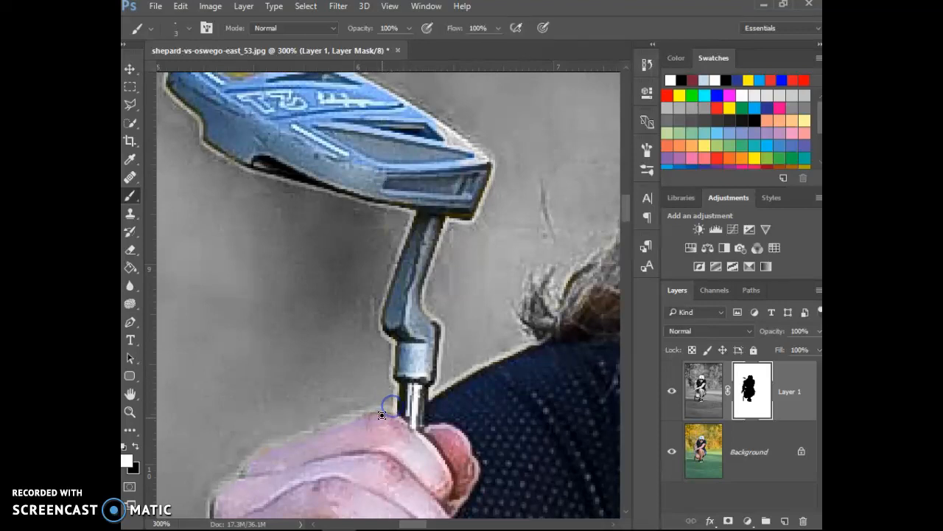
# - Paint white on the mask along the club head's upper edge with the brush enlarged to 10 px
pyautogui.scroll(5, 382, 415)
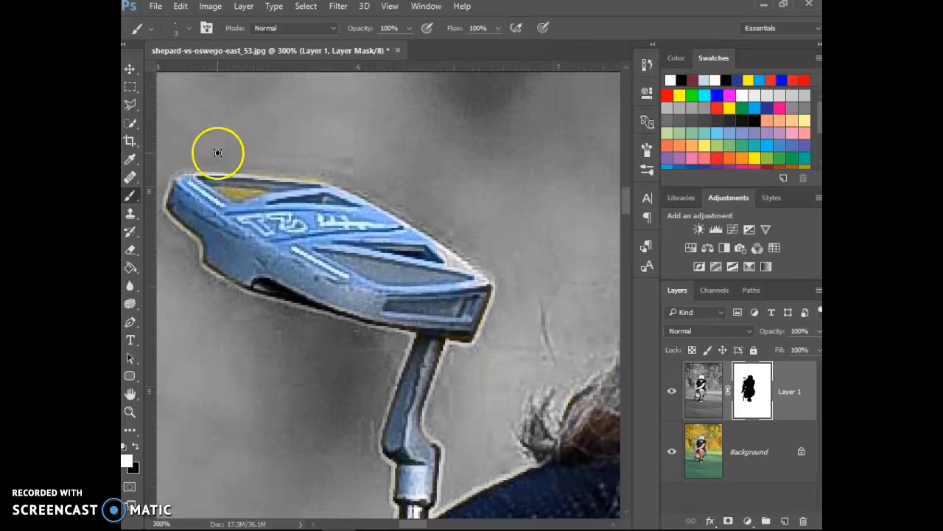
pyautogui.press(']')
pyautogui.press(']')
pyautogui.press(']')
pyautogui.press(']')
pyautogui.press(']')
pyautogui.press(']')
pyautogui.press(']')
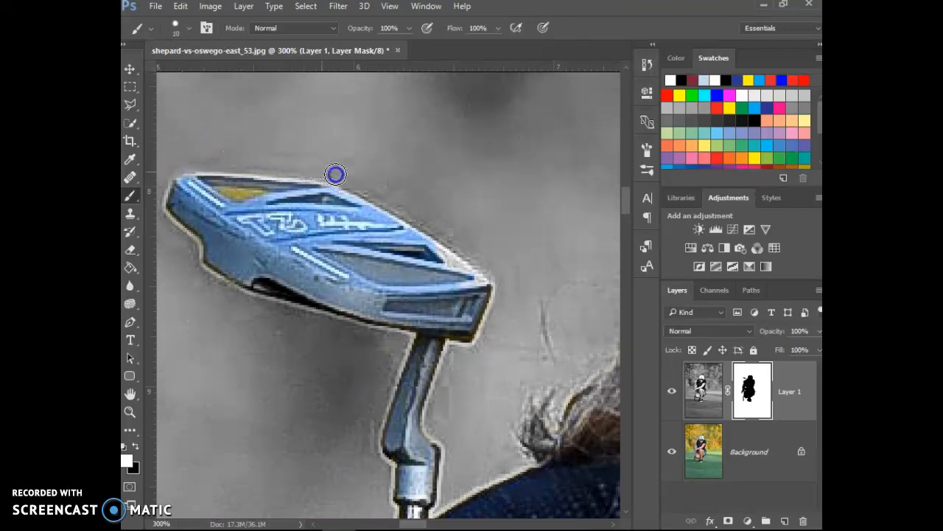
pyautogui.click(131, 396)
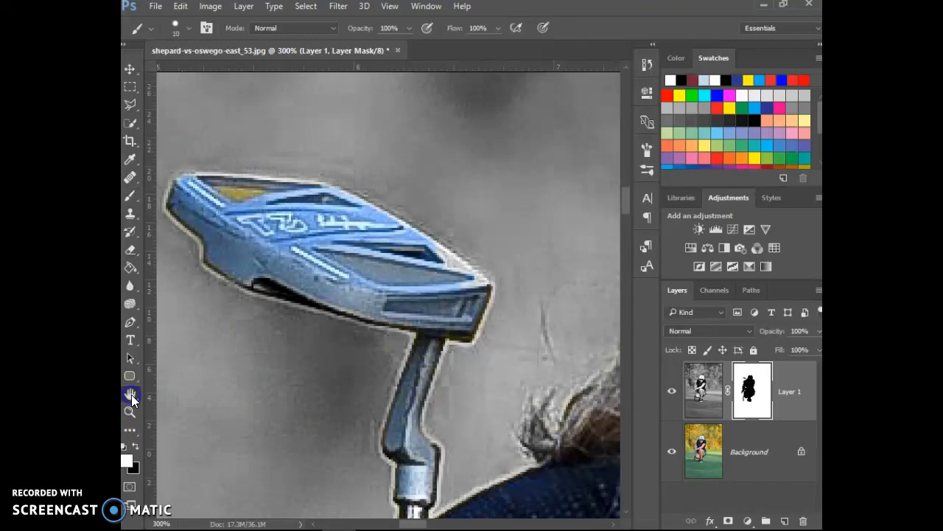
pyautogui.doubleClick(131, 394)
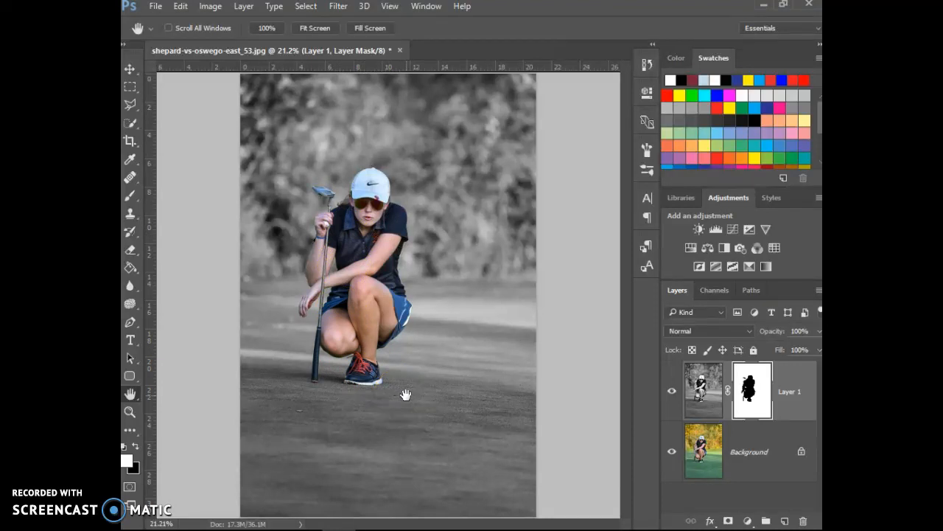
# - Open a Hue/Saturation adjustment on the Background layer and set Saturation to +13
pyautogui.click(687, 396)
pyautogui.click(704, 446)
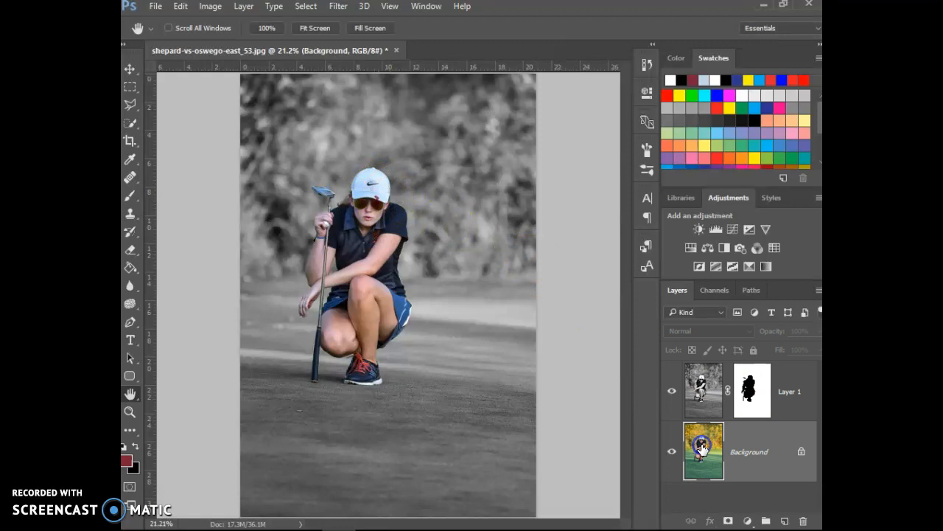
pyautogui.click(209, 6)
pyautogui.moveTo(294, 40)
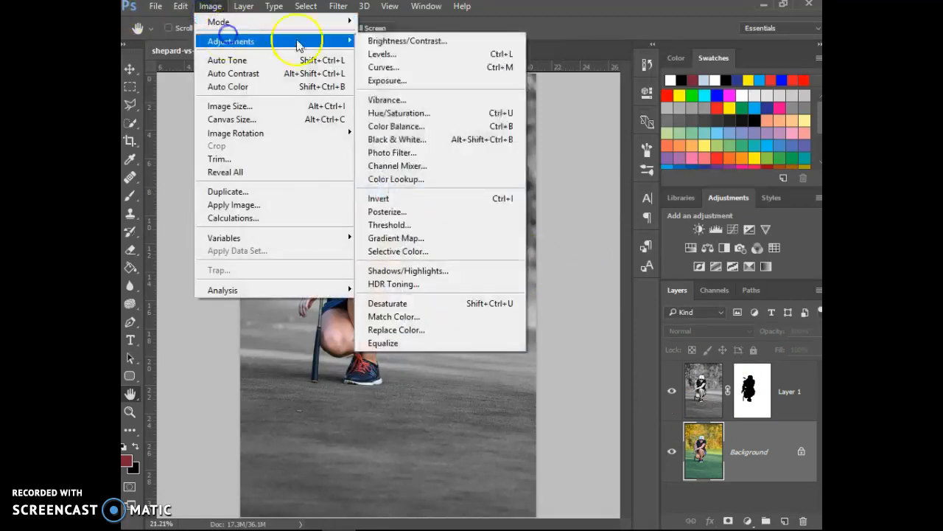
pyautogui.click(421, 114)
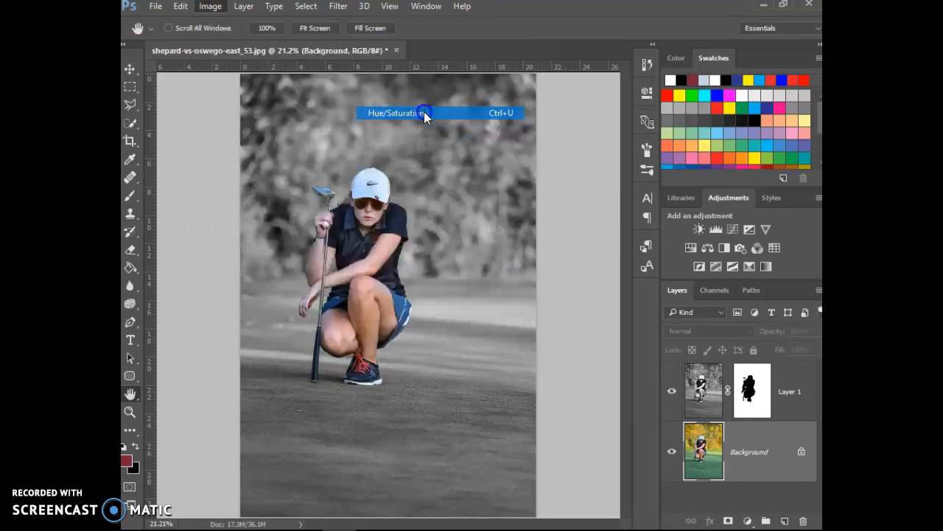
pyautogui.moveTo(640, 269); pyautogui.dragTo(688, 274)
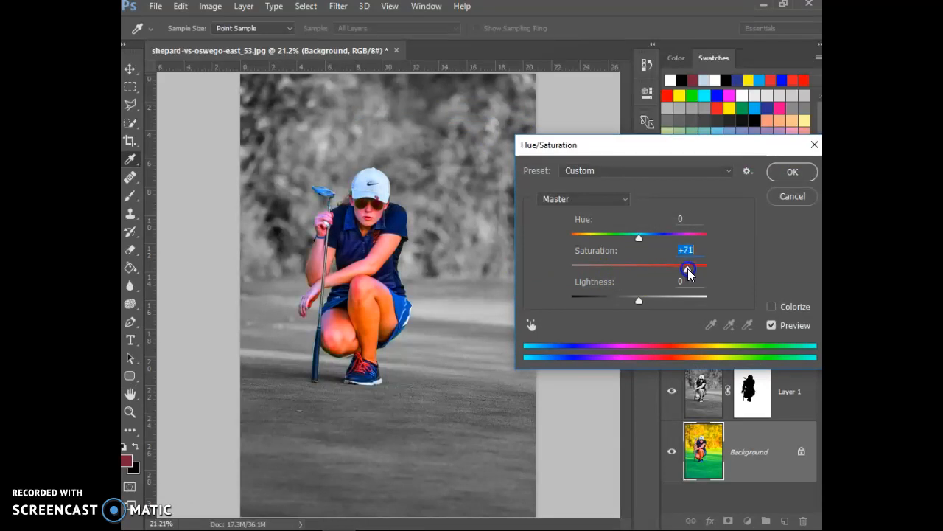
pyautogui.moveTo(688, 271); pyautogui.dragTo(649, 274)
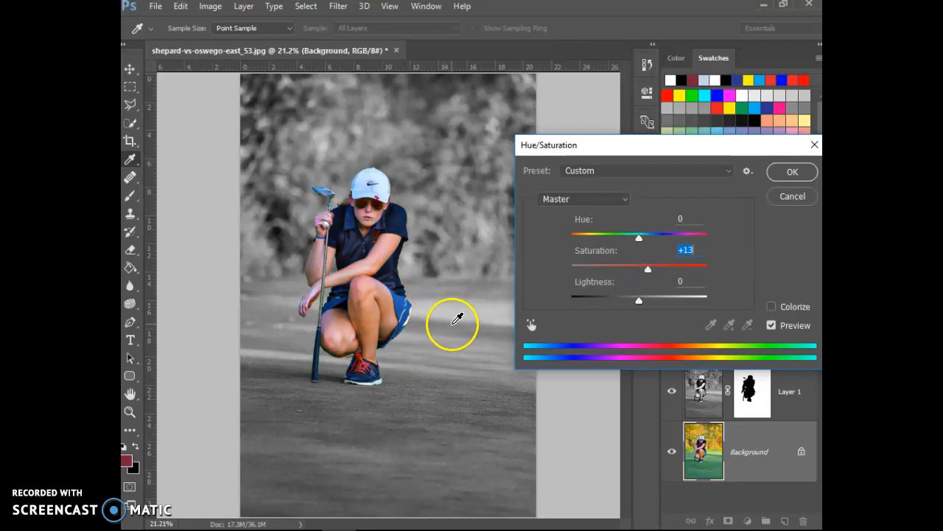
# - Set Hue to +6 in the Hue/Saturation adjustment while checking the golfer at 50% zoom, and apply it
pyautogui.hotkey('ctrl', '+')
pyautogui.hotkey('ctrl', '+')
pyautogui.hotkey('ctrl', '+')
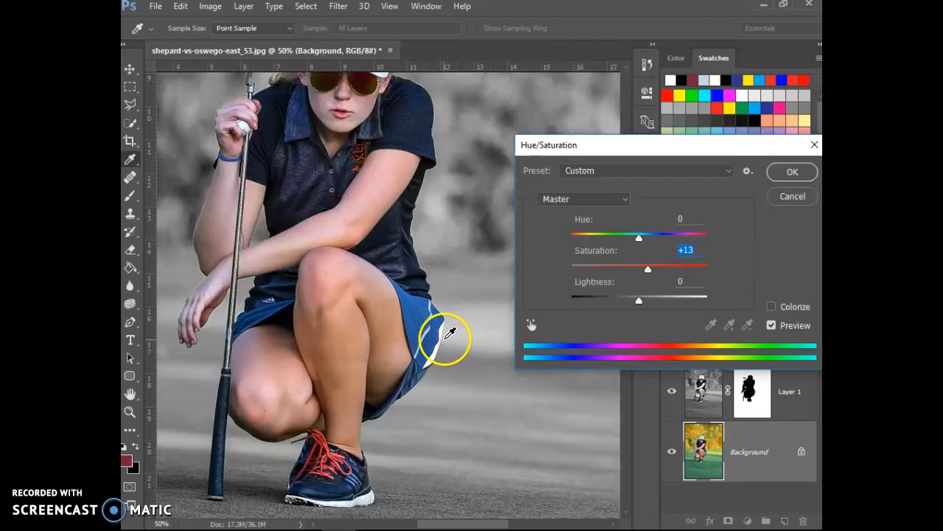
pyautogui.click(626, 71)
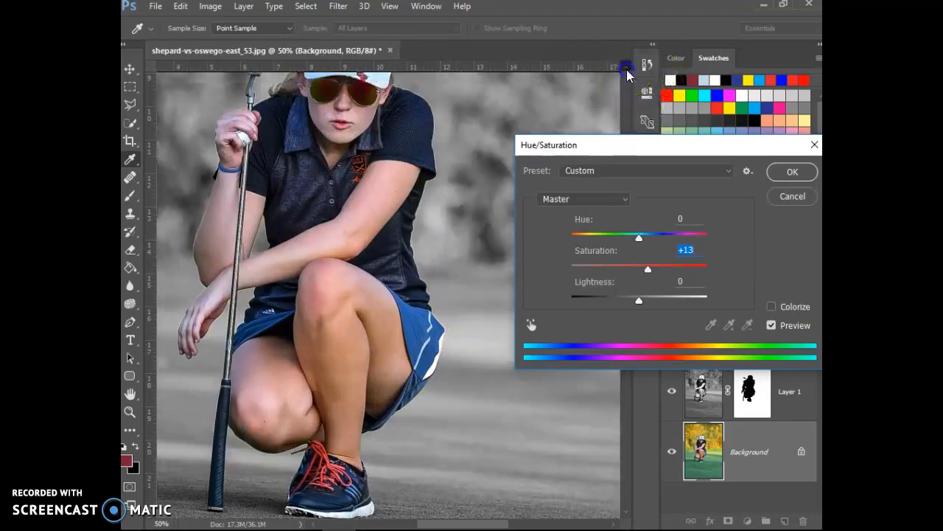
pyautogui.click(627, 70)
pyautogui.click(627, 71)
pyautogui.click(626, 71)
pyautogui.click(626, 71)
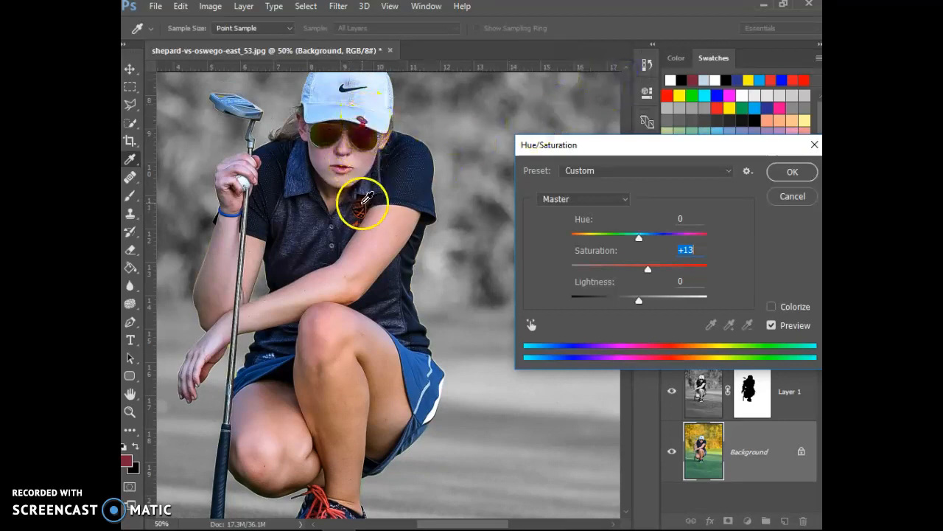
pyautogui.moveTo(639, 237)
pyautogui.mouseDown()
pyautogui.moveTo(656, 237)
pyautogui.moveTo(636, 240)
pyautogui.mouseUp()
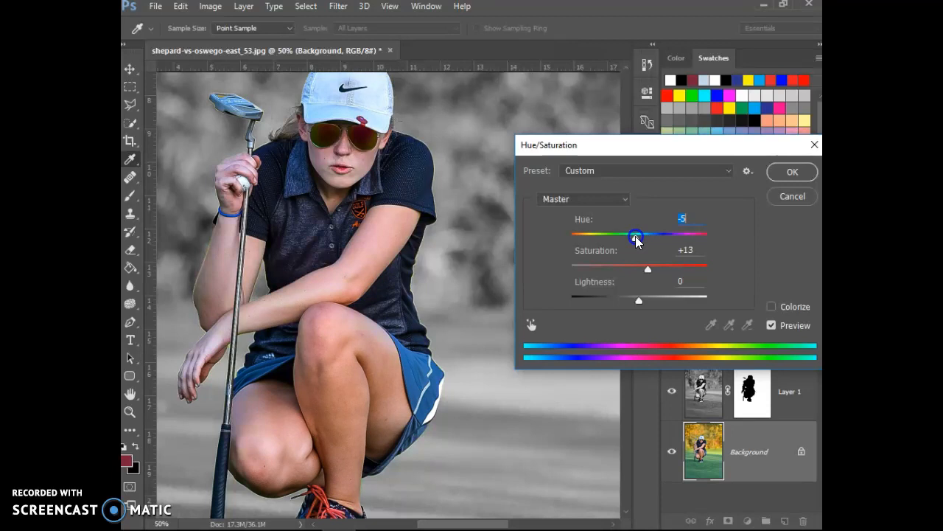
pyautogui.moveTo(636, 241); pyautogui.dragTo(646, 242)
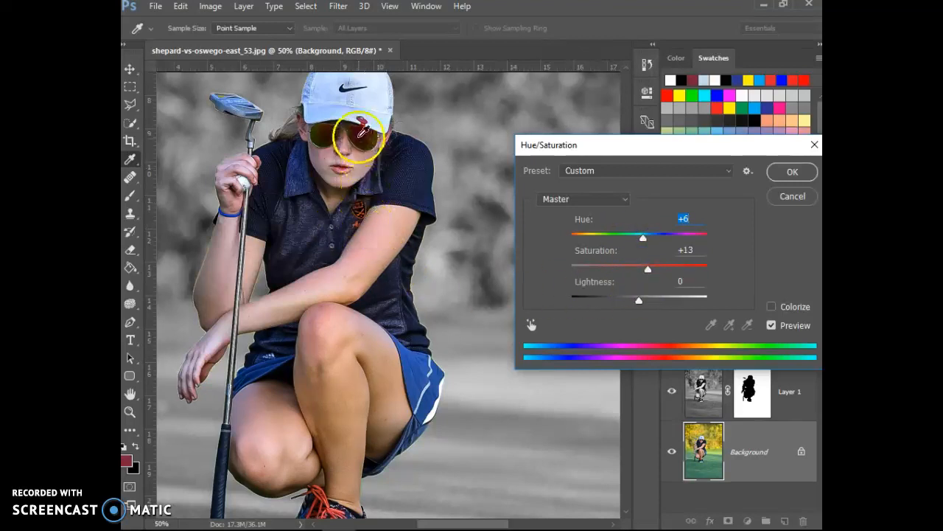
pyautogui.click(791, 172)
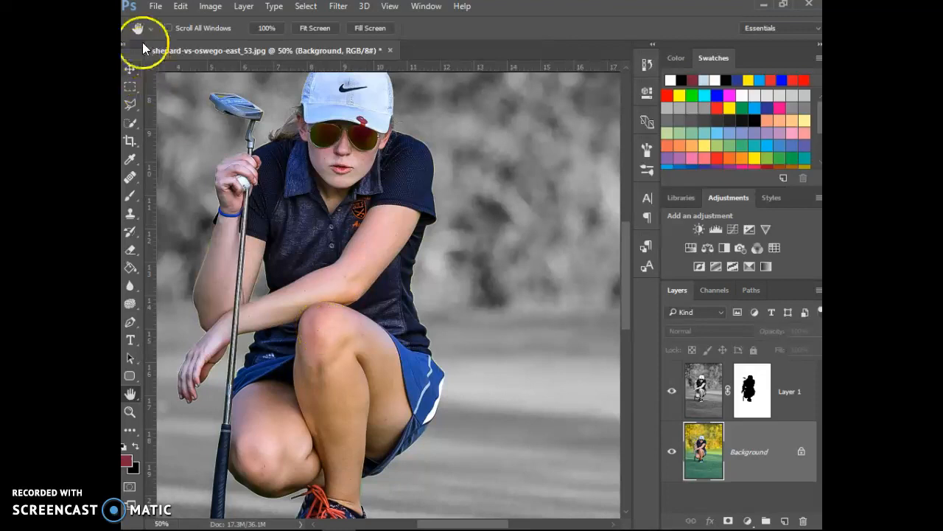
# - Start saving the image as a new file and choose the Pictures folder on the personal H: network drive
pyautogui.click(154, 7)
pyautogui.click(225, 155)
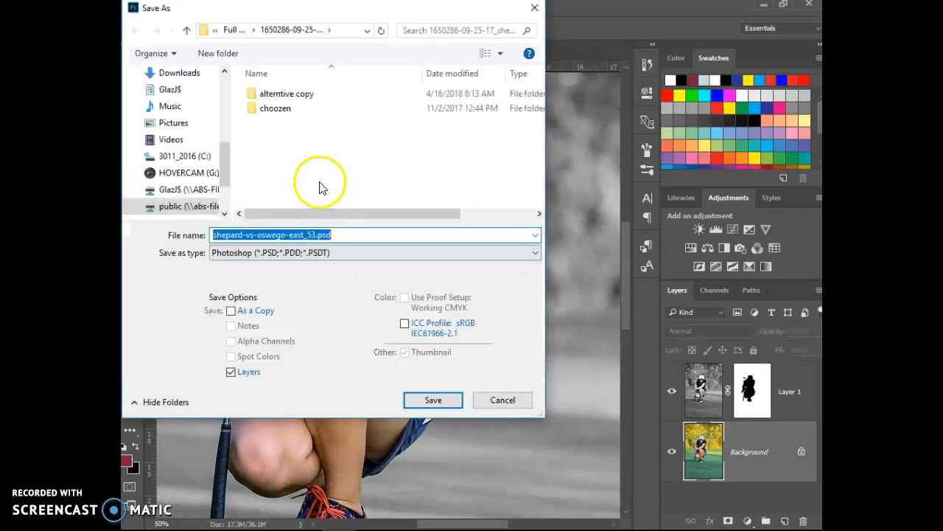
pyautogui.click(182, 124)
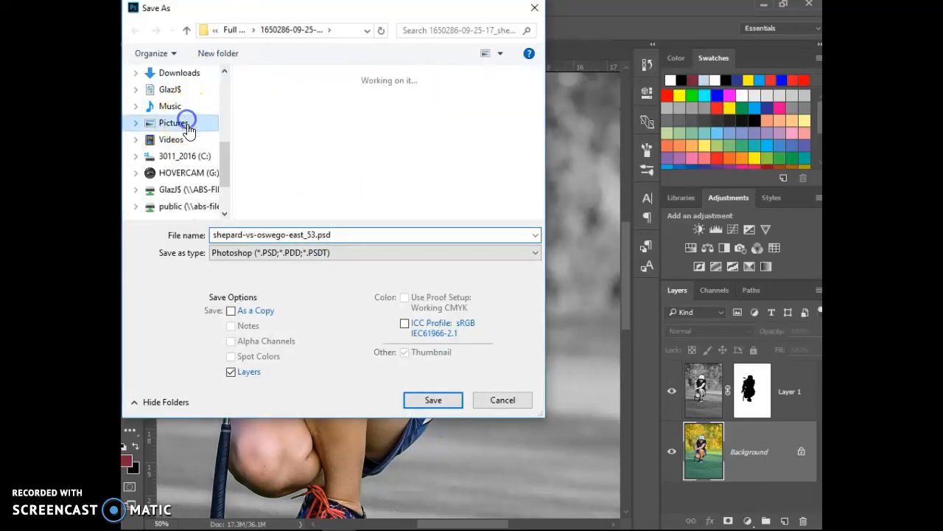
pyautogui.click(171, 189)
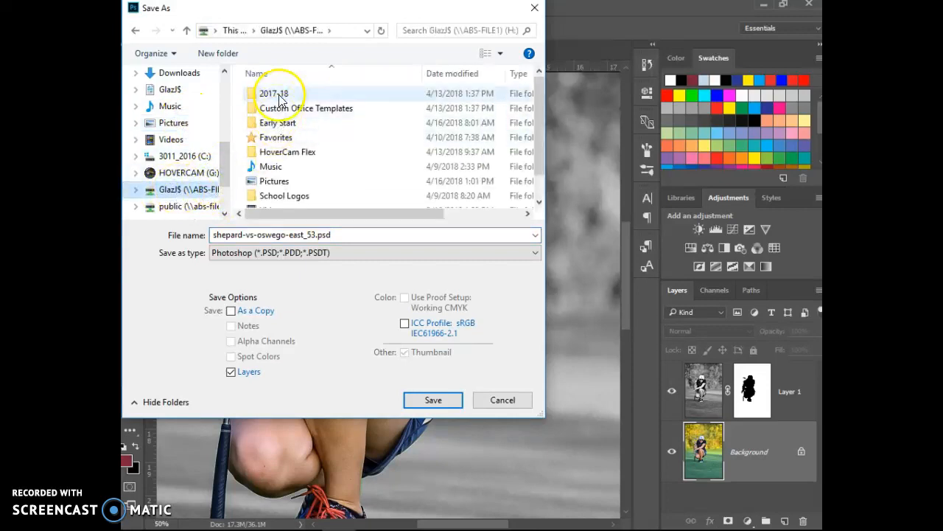
pyautogui.click(307, 182)
pyautogui.doubleClick(307, 182)
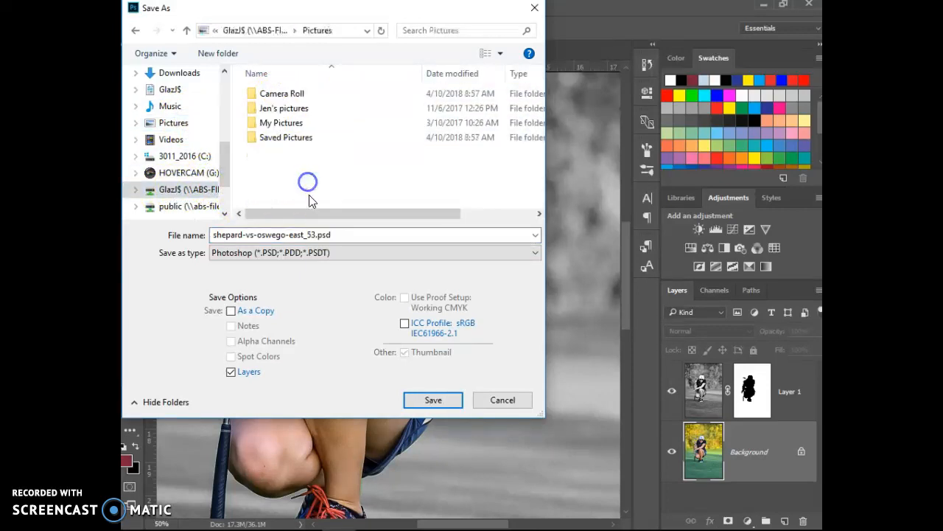
# - Name the file "girls golf finished" followed by the author's surname and save it in Photoshop PSD format with layers
pyautogui.doubleClick(309, 234)
pyautogui.write('girls')
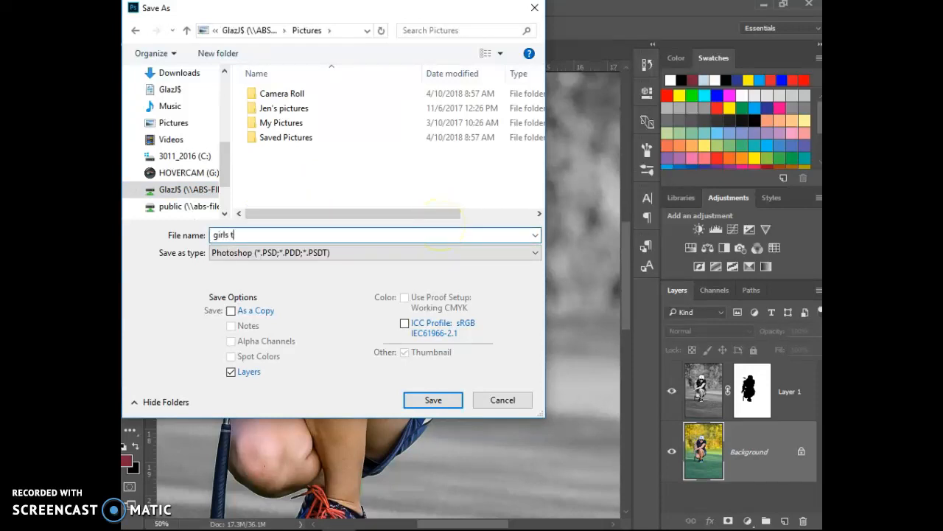
pyautogui.write(' golf finished glaz')
pyautogui.click(228, 236)
pyautogui.click(423, 399)
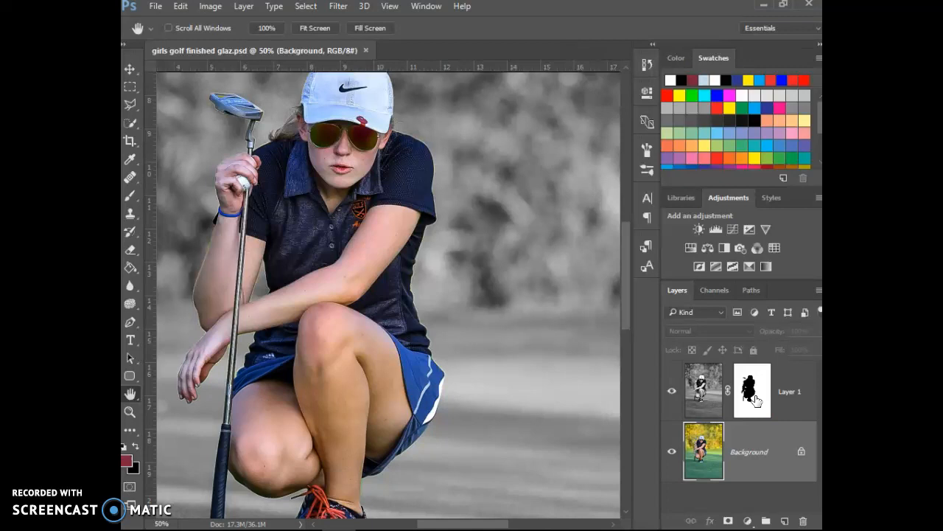
pyautogui.scroll(5, 309, 387)
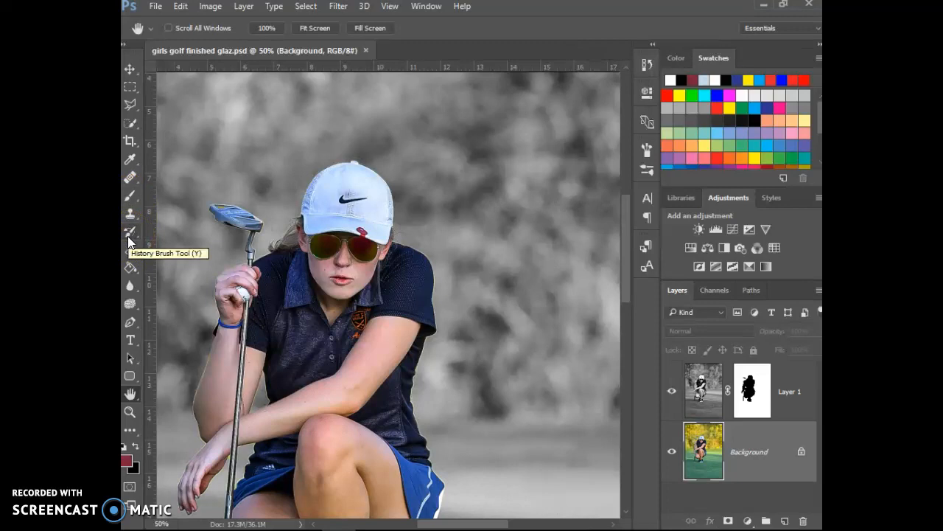
pyautogui.click(129, 196)
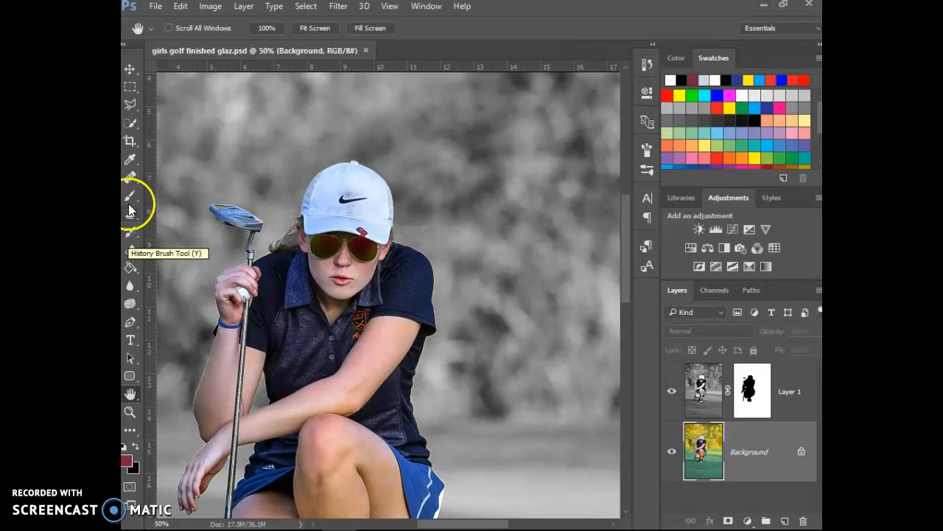